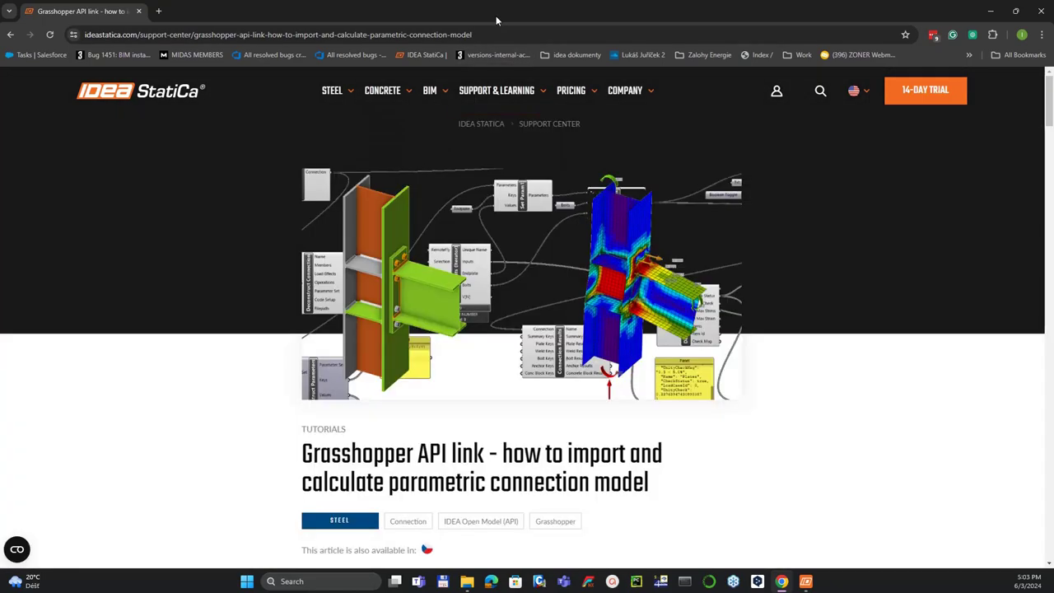
Step: Open the Tutorials section of the IDEA StatiCa Support Center
mouse_move(493, 97)
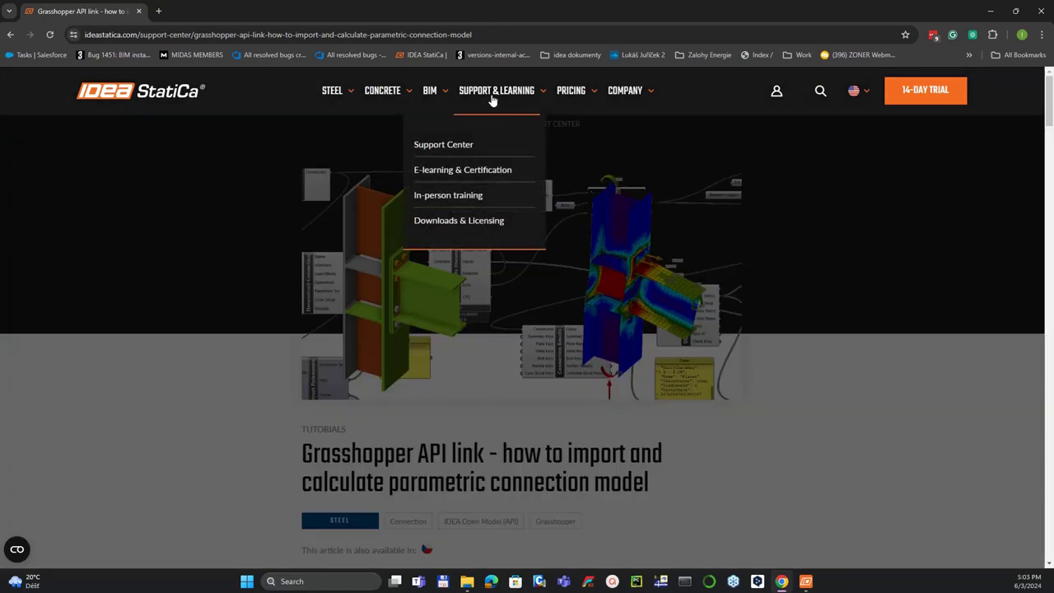
left_click(445, 154)
scroll(428, 205, "down", 3)
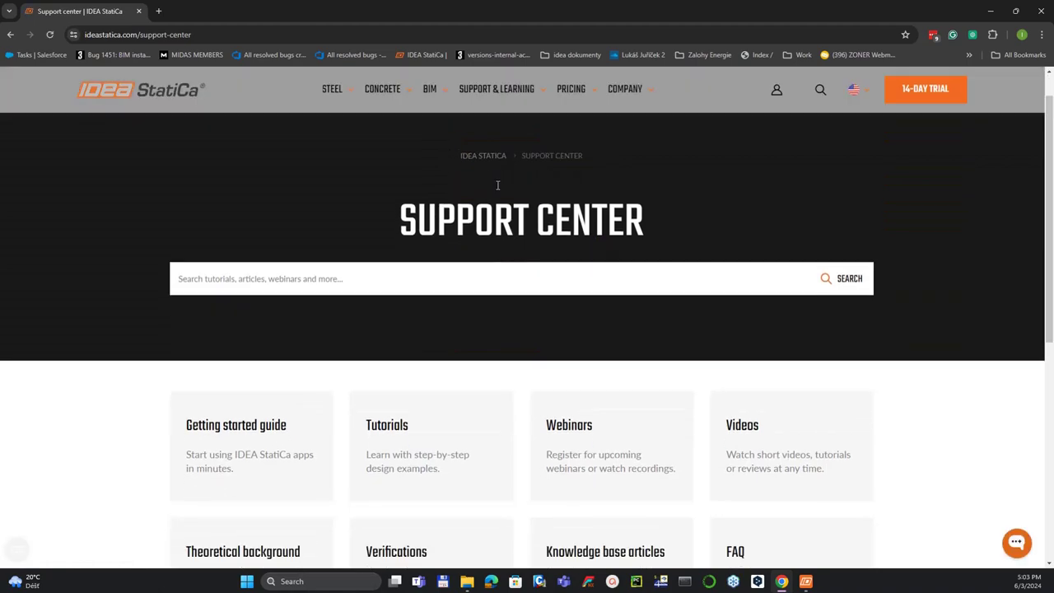
left_click(414, 247)
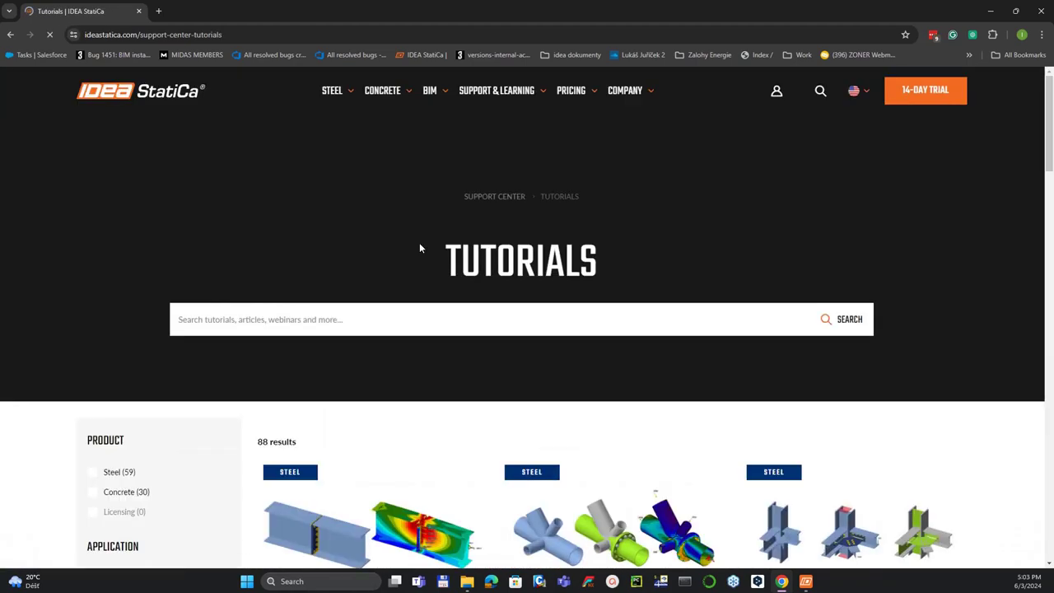
Step: Filter the tutorials by Grasshopper and open "Grasshopper API link - how to import and calculate parametric connection model"
scroll(188, 393, "down", 10)
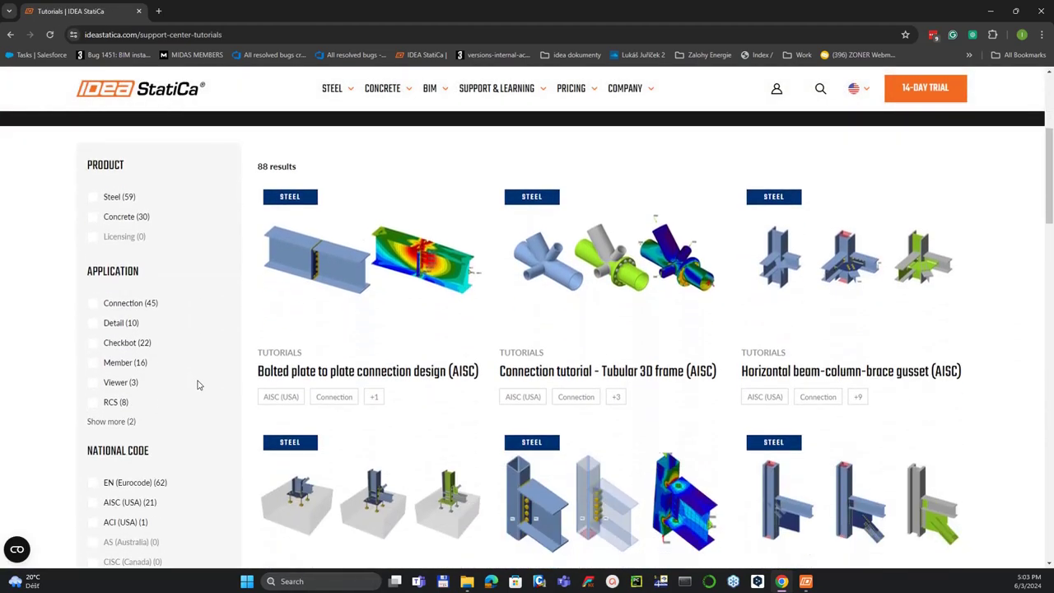
scroll(192, 376, "down", 3)
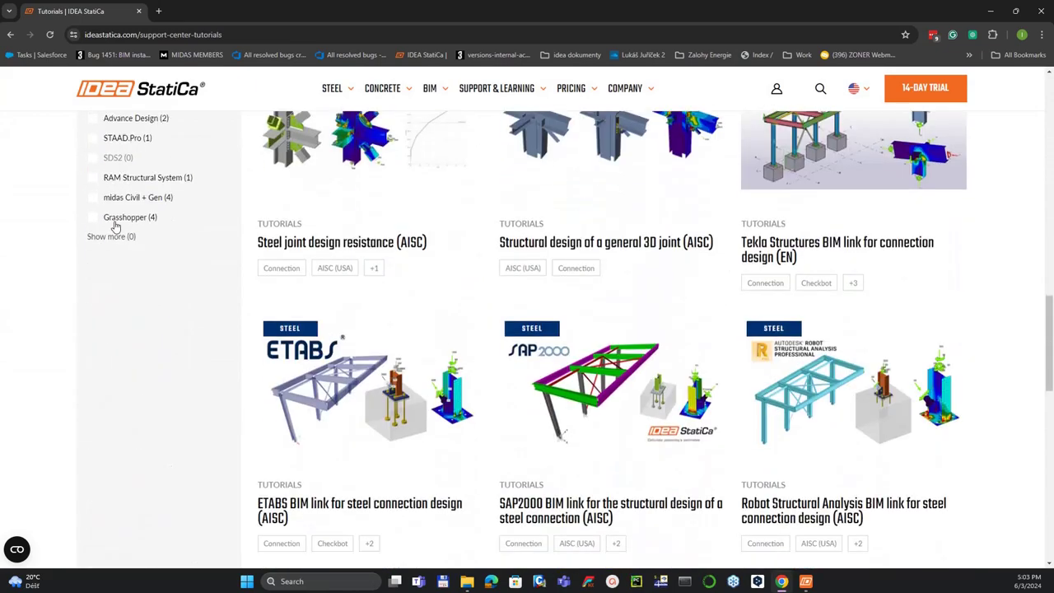
left_click(115, 222)
scroll(468, 252, "up", 10)
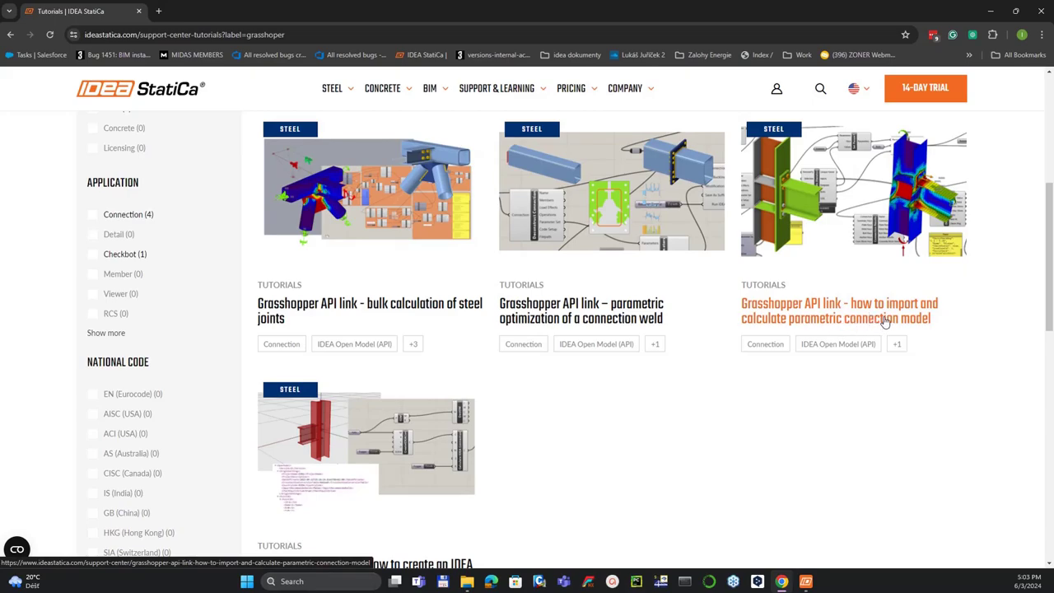
left_click(882, 319)
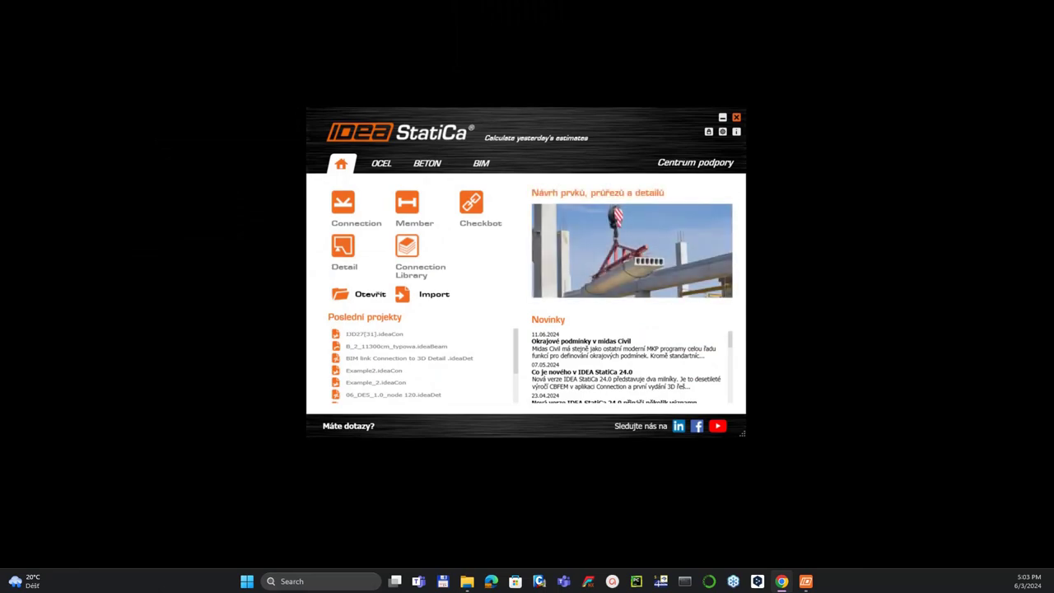
Step: Close the IDEA StatiCa launcher and start it again by searching Windows for "idea"
left_click_drag(436, 132, 446, 127)
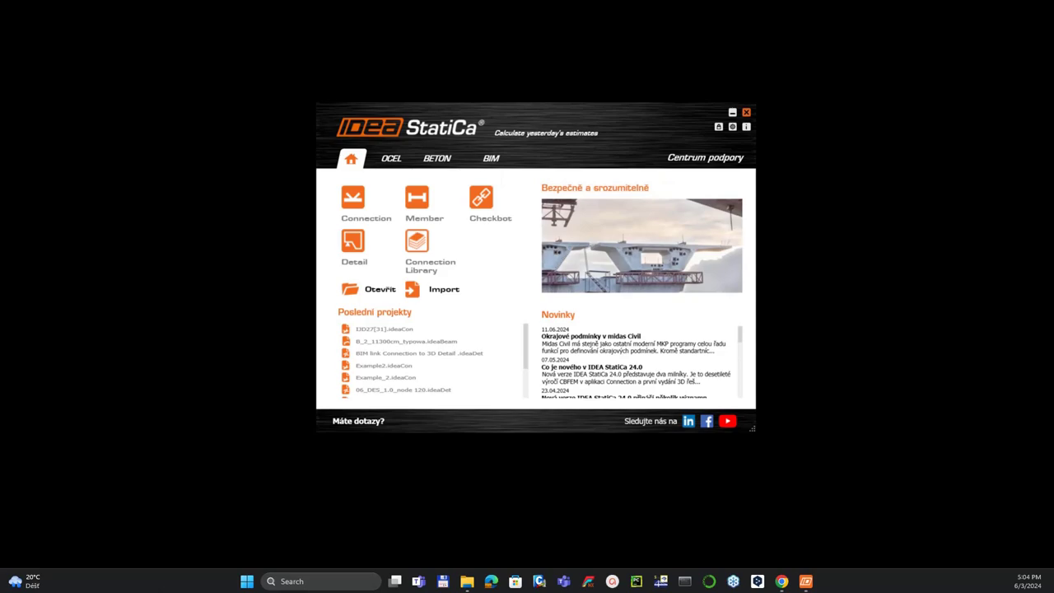
left_click(746, 112)
left_click(321, 582)
type("idea")
key("Return")
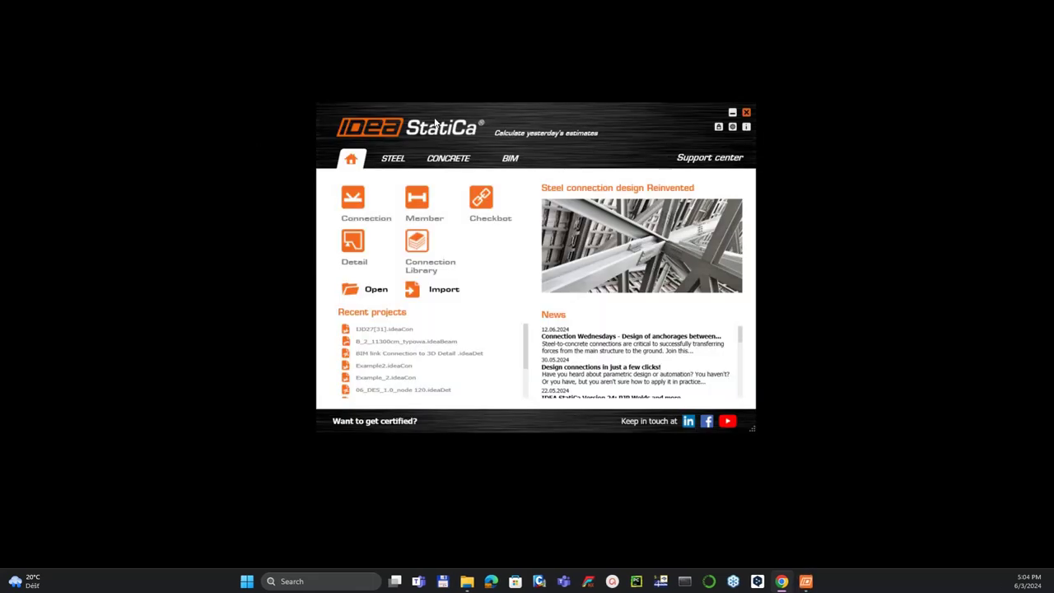
Step: Launch the Connection application from the steel products and maximize its window
left_click_drag(437, 123, 475, 103)
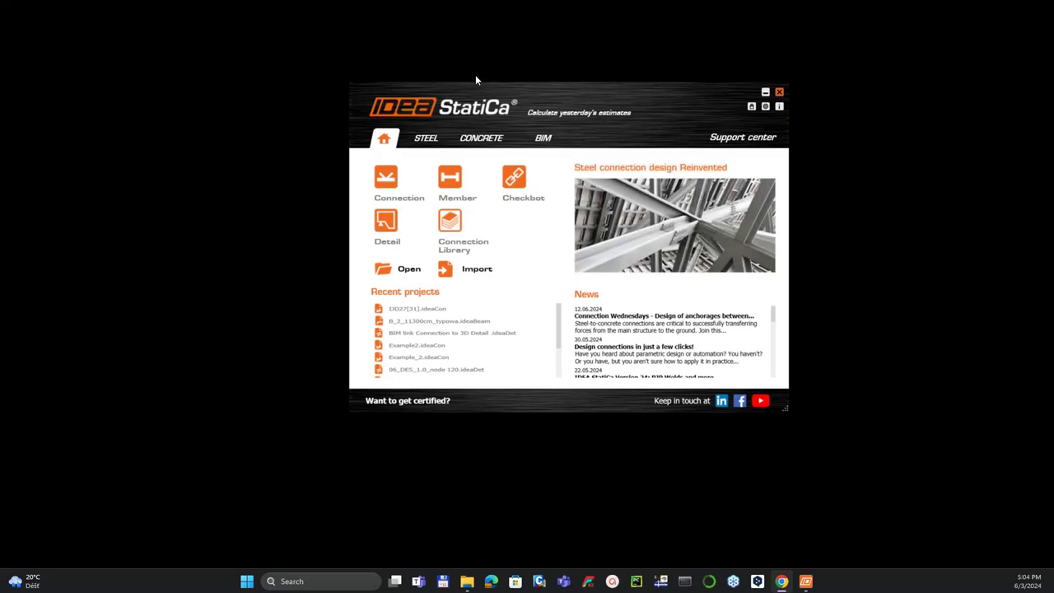
left_click(399, 130)
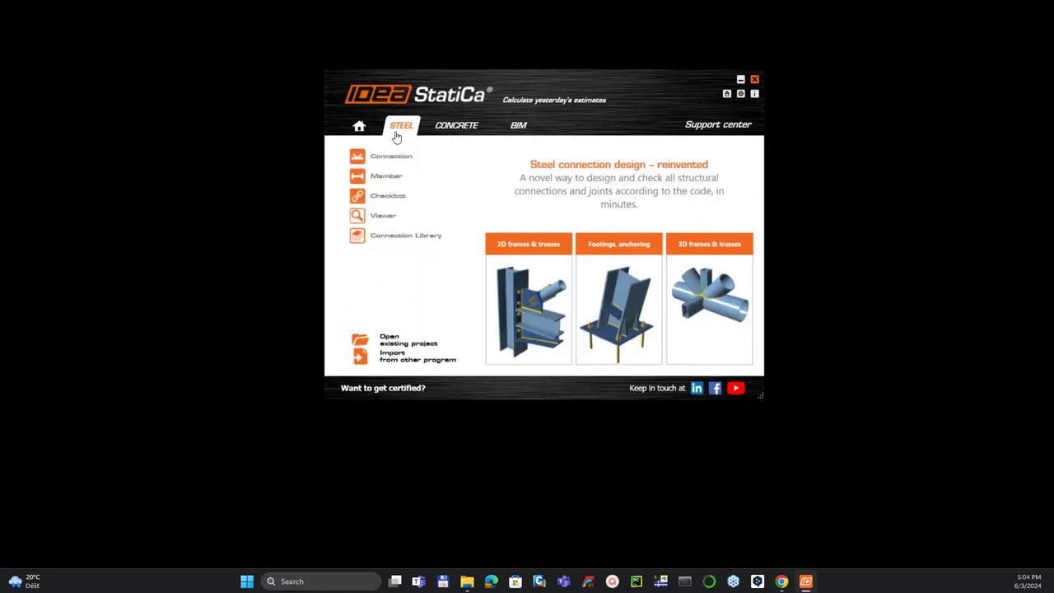
left_click(396, 156)
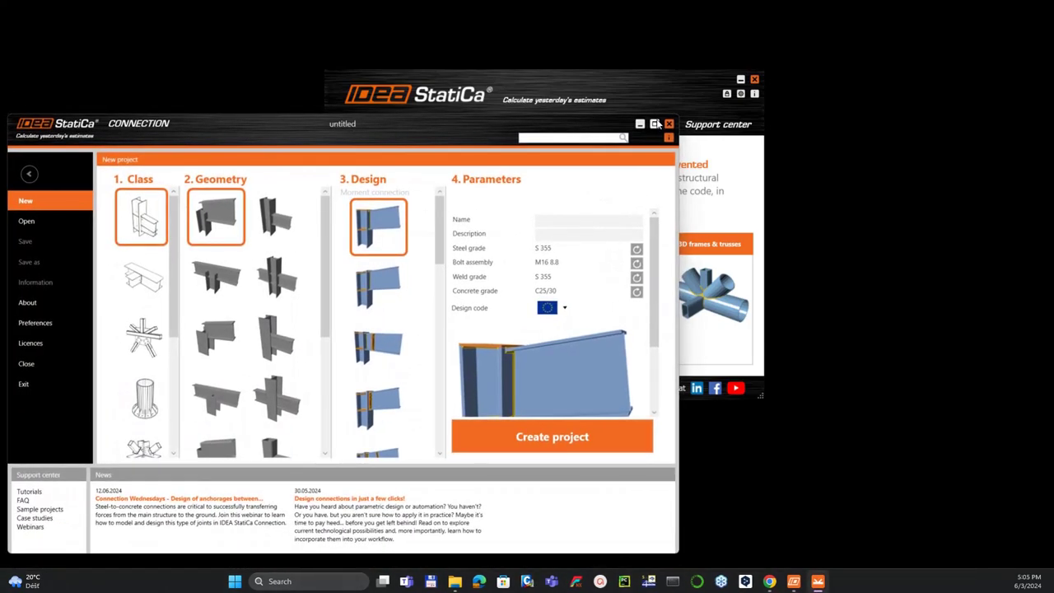
left_click(656, 123)
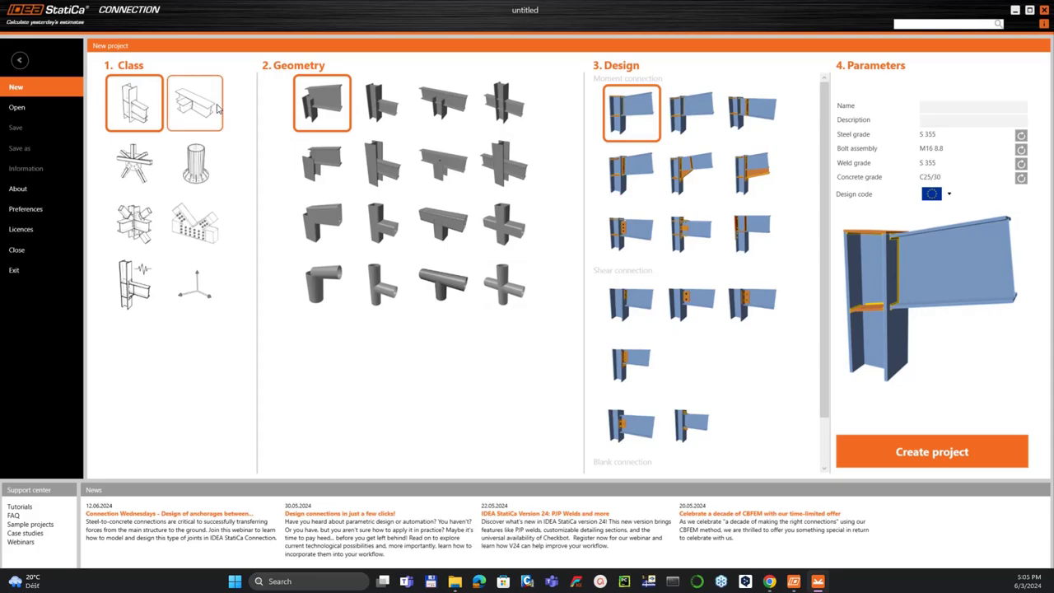
Step: Create a project with an open-section beam joined to a continuous column, using the bolted end plate moment design with column stiffeners
left_click(391, 102)
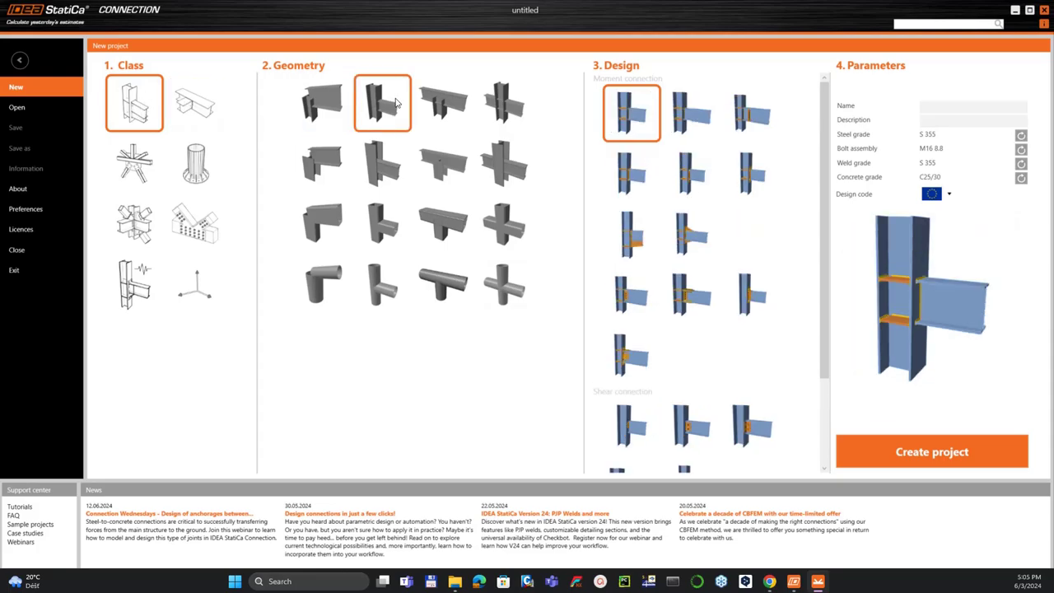
left_click(758, 180)
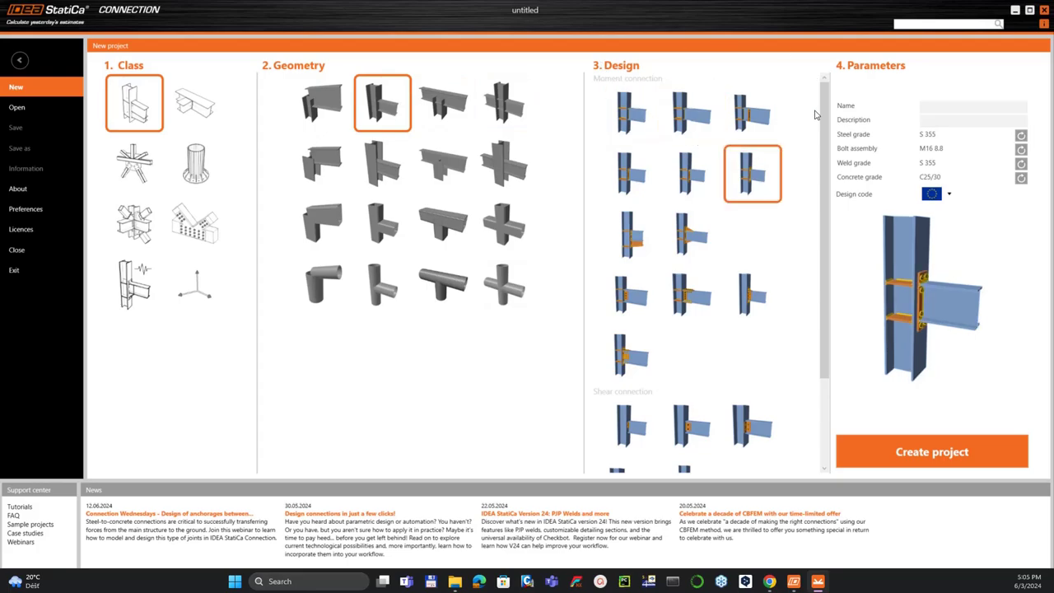
left_click(904, 462)
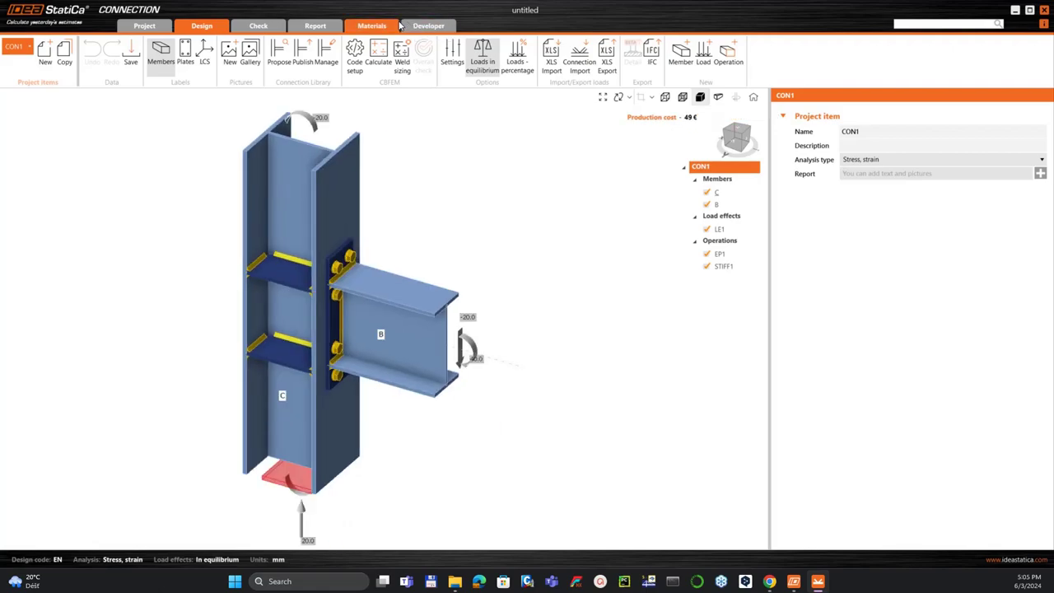
Step: Save the preferences with the Developer tab enabled under Developer mode, and return to the connection model
left_click(156, 27)
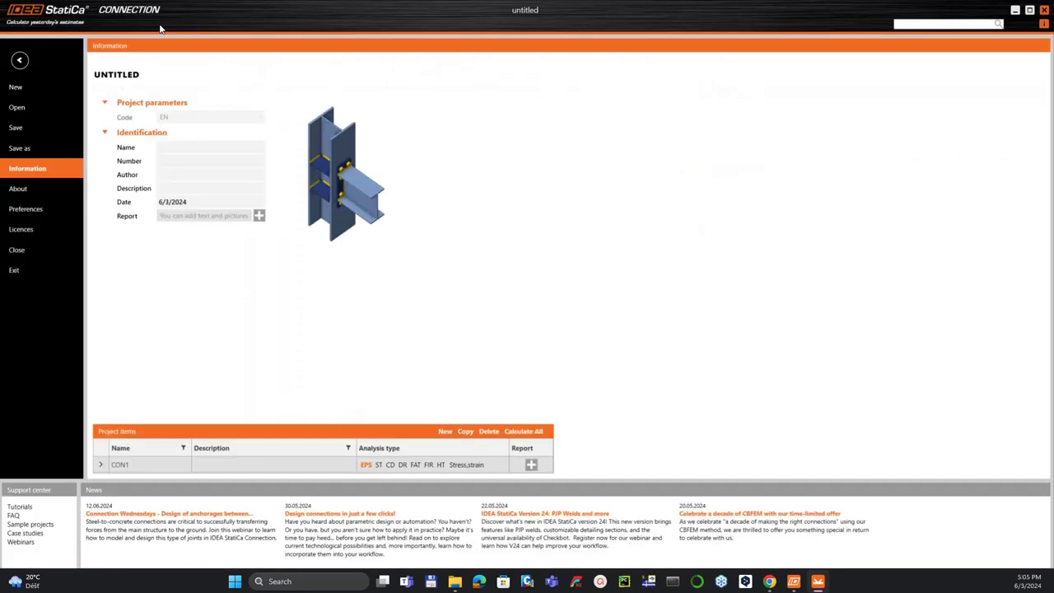
left_click(26, 210)
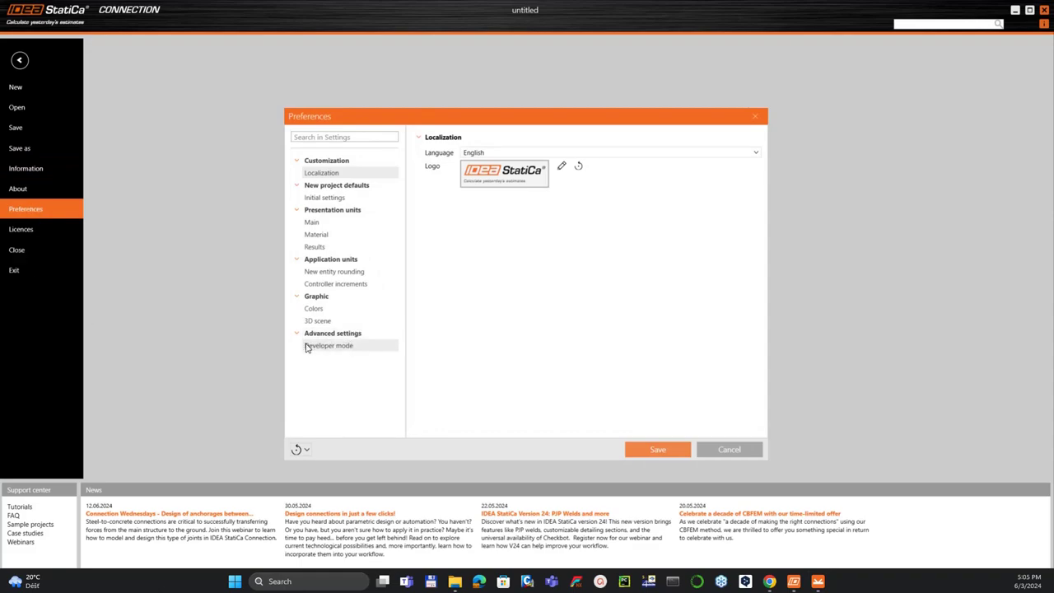
left_click(335, 348)
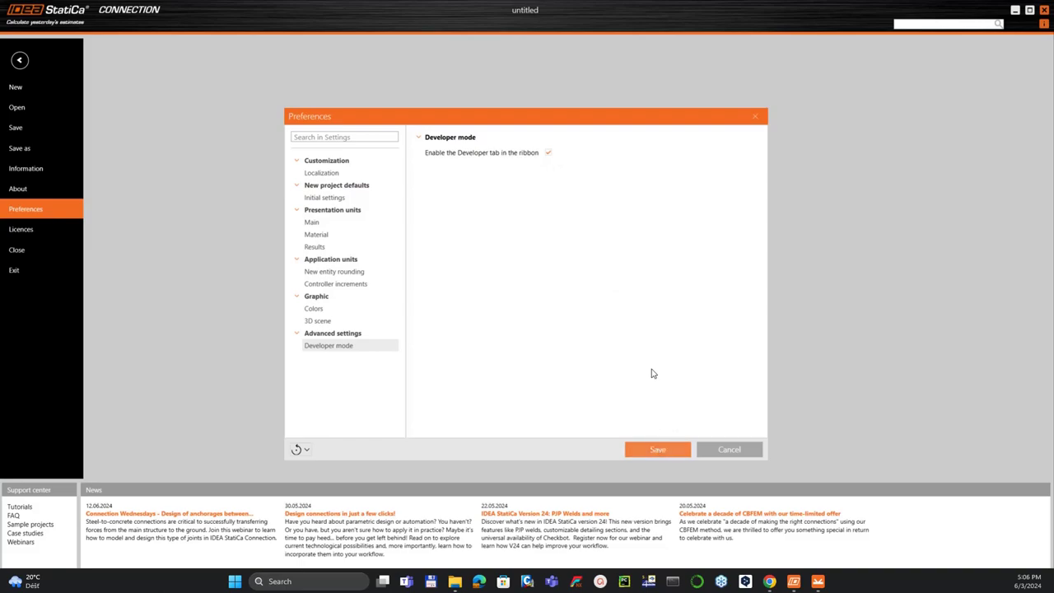
left_click(677, 452)
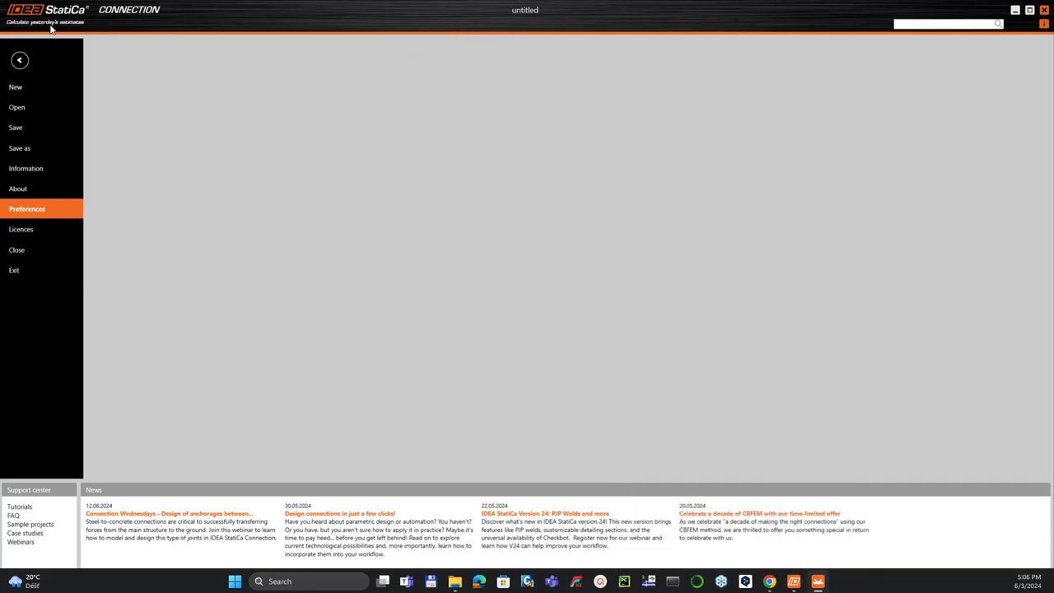
left_click(19, 59)
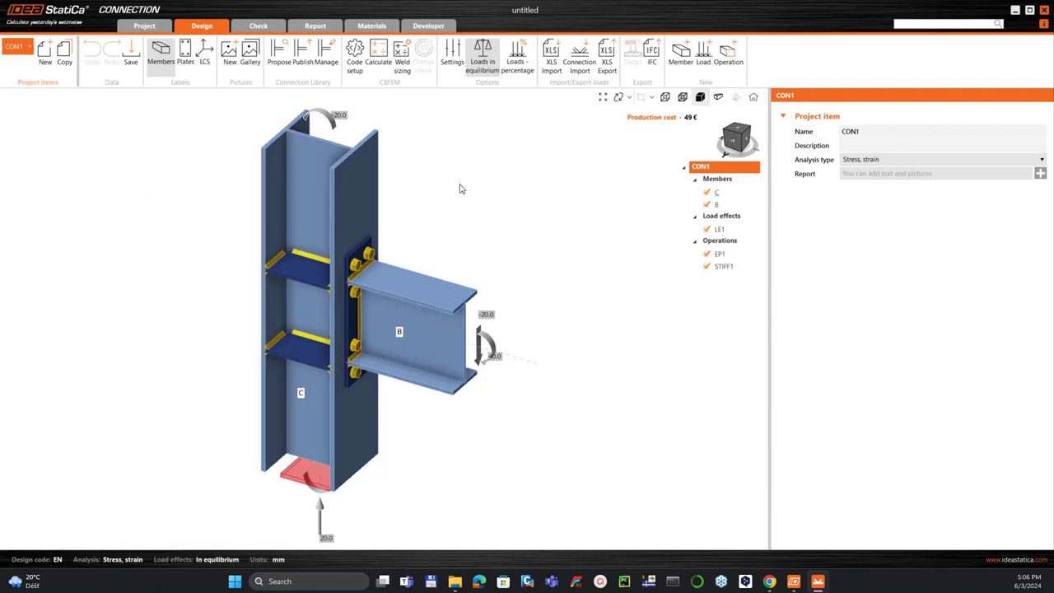
Step: In load effect LE1, set C / Begin to N 30 kN and My -30 kNm
middle_click_drag(459, 181, 470, 186)
left_click(732, 229)
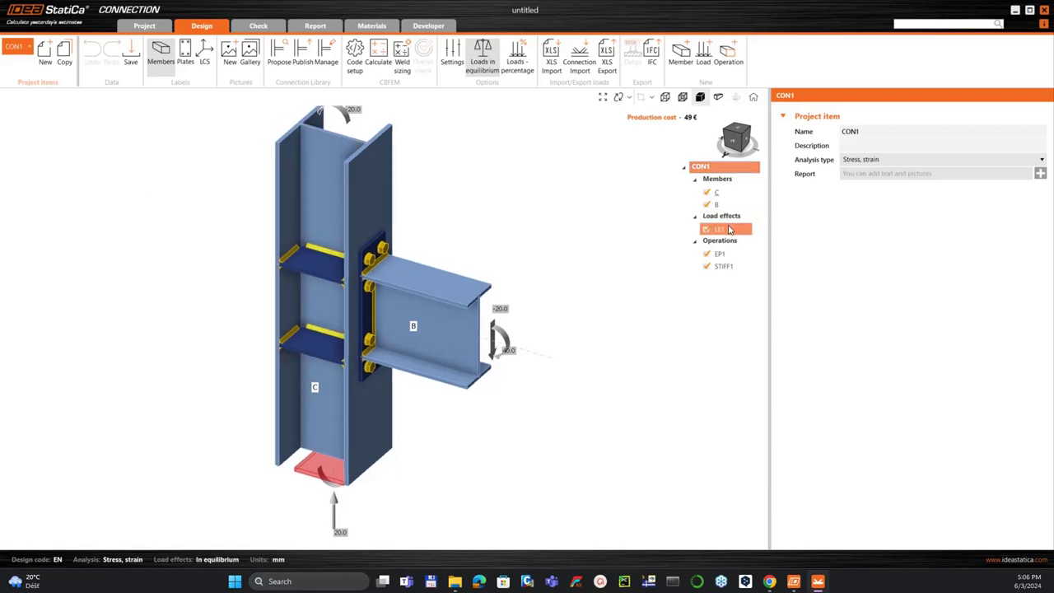
left_click(851, 143)
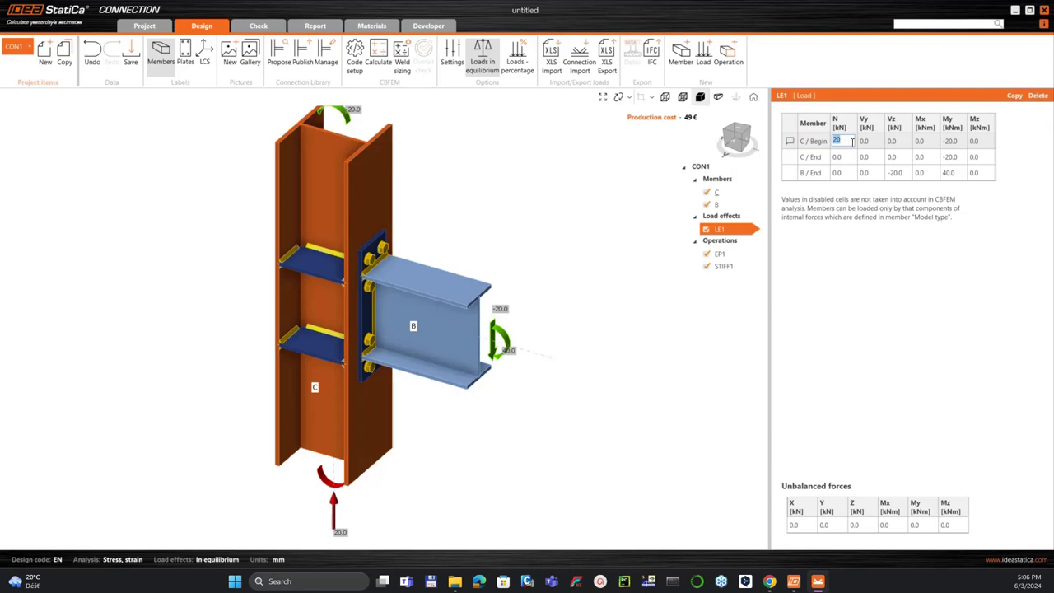
key("Tab")
key("Tab")
key("Tab")
key("Tab")
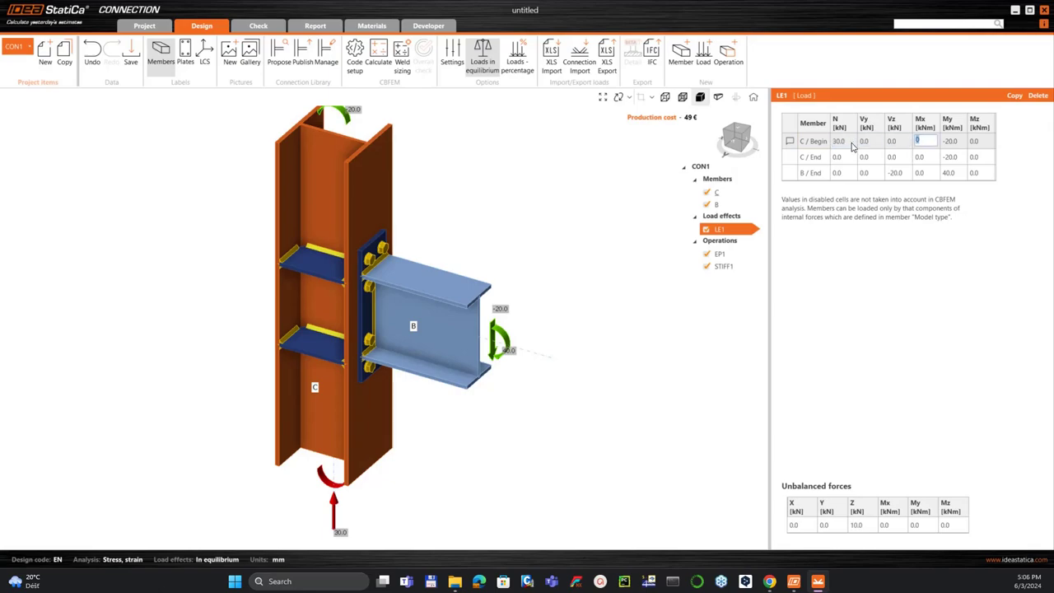
type("-30")
key("Tab")
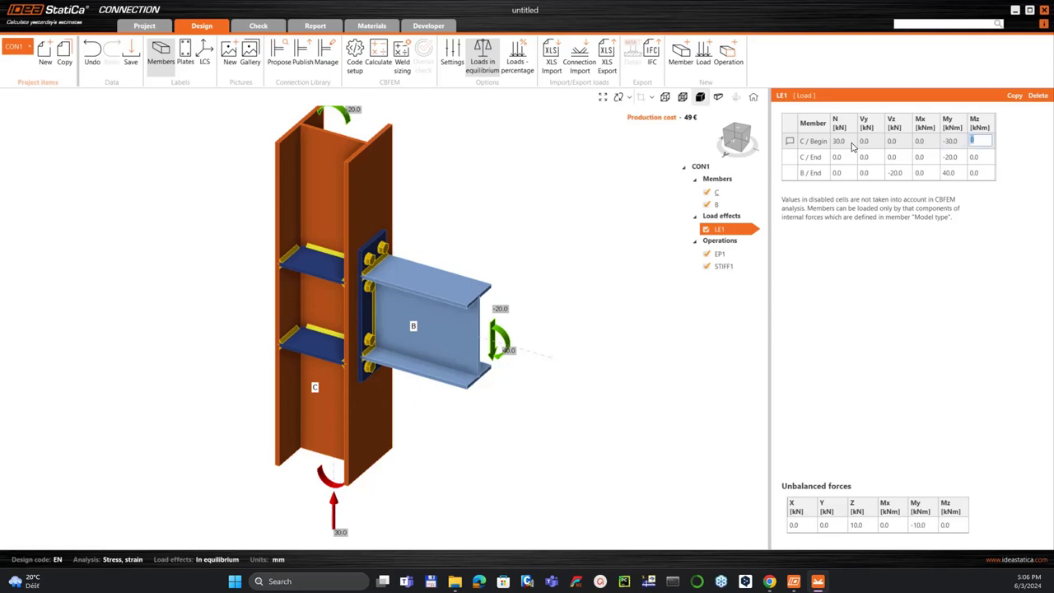
Step: Set the My moment of C / End in LE1 to -30 kNm
key("Tab")
key("Tab")
key("Tab")
key("Tab")
key("Tab")
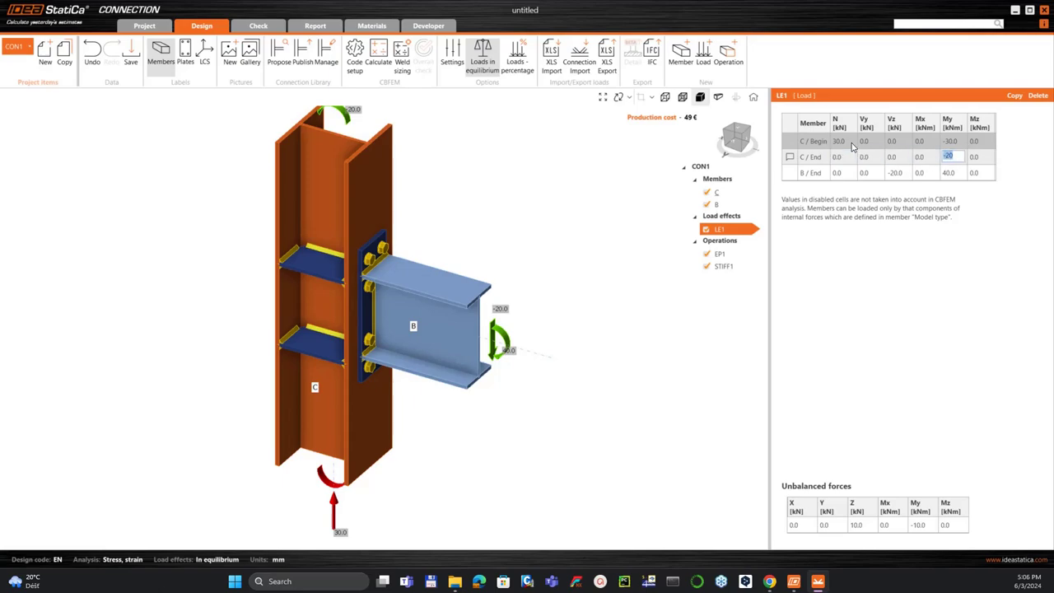
type("-")
key("Tab")
key("Tab")
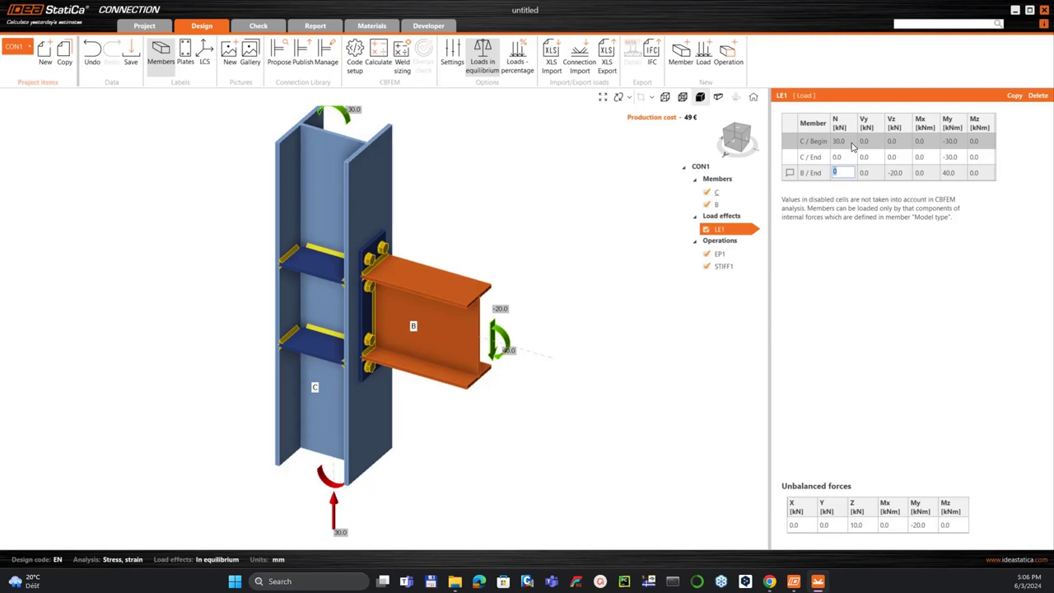
Step: Set B / End in LE1 to Vz -30 kN and My 60 kNm
key("Tab")
key("Tab")
key("Tab")
left_click(901, 172)
key("BackSpace")
key("Tab")
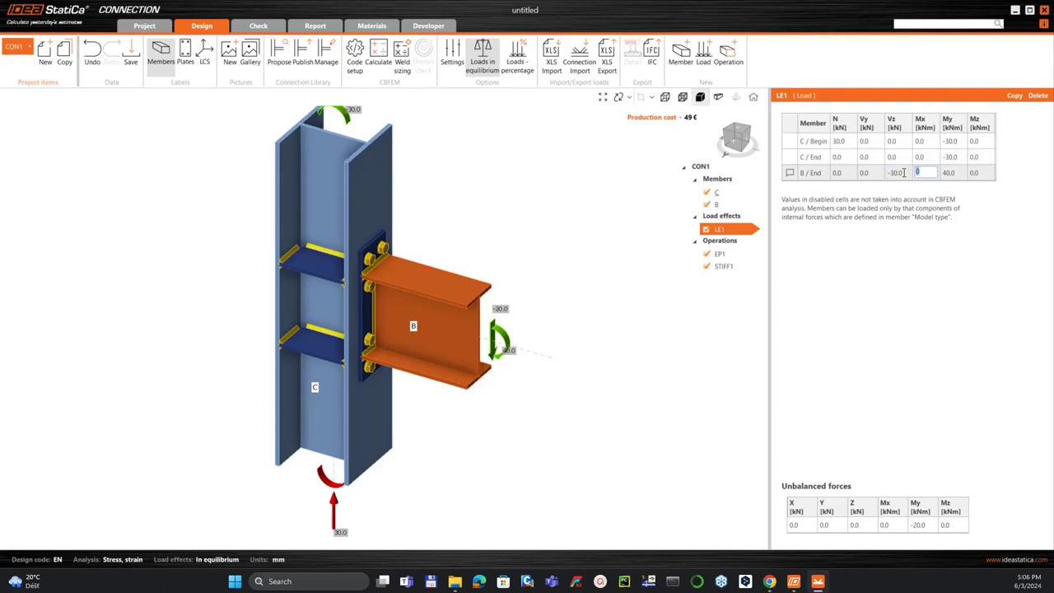
left_click(955, 173)
key("Tab")
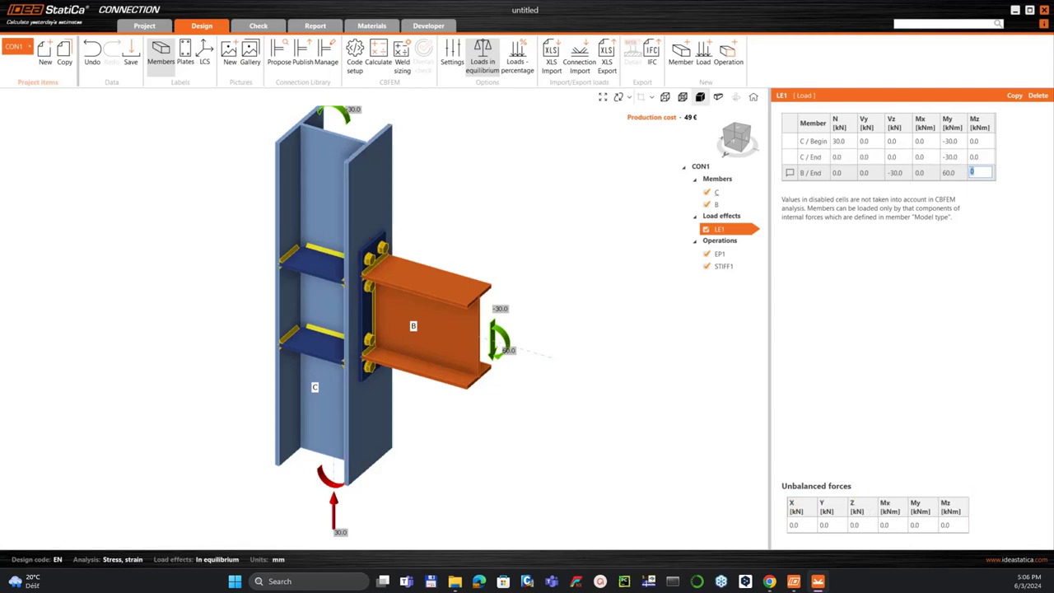
Step: Save the connection project to the Desktop as Example_01
scroll(410, 191, "down", 2)
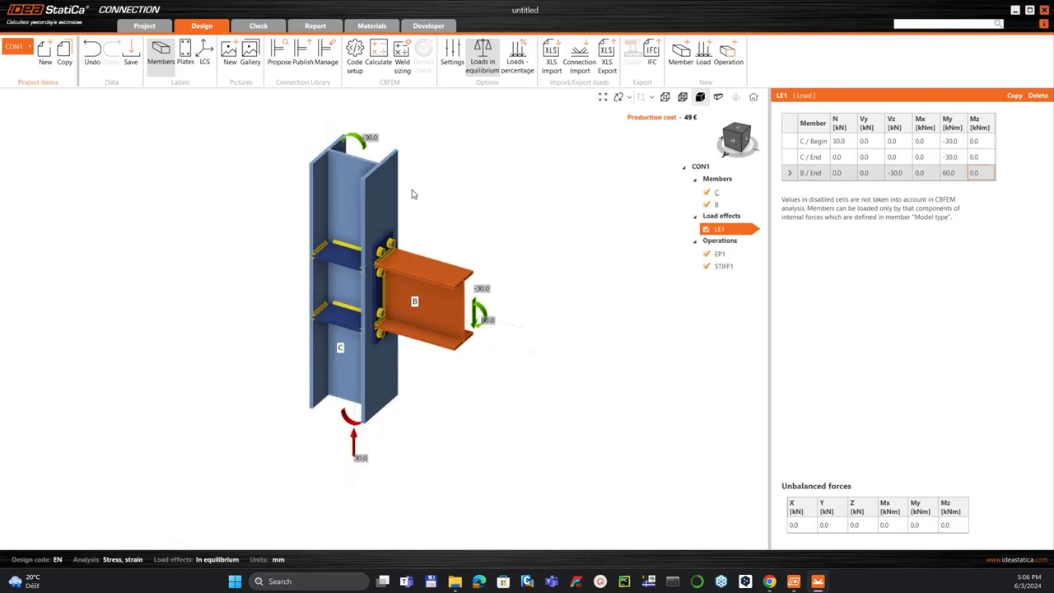
left_click(130, 60)
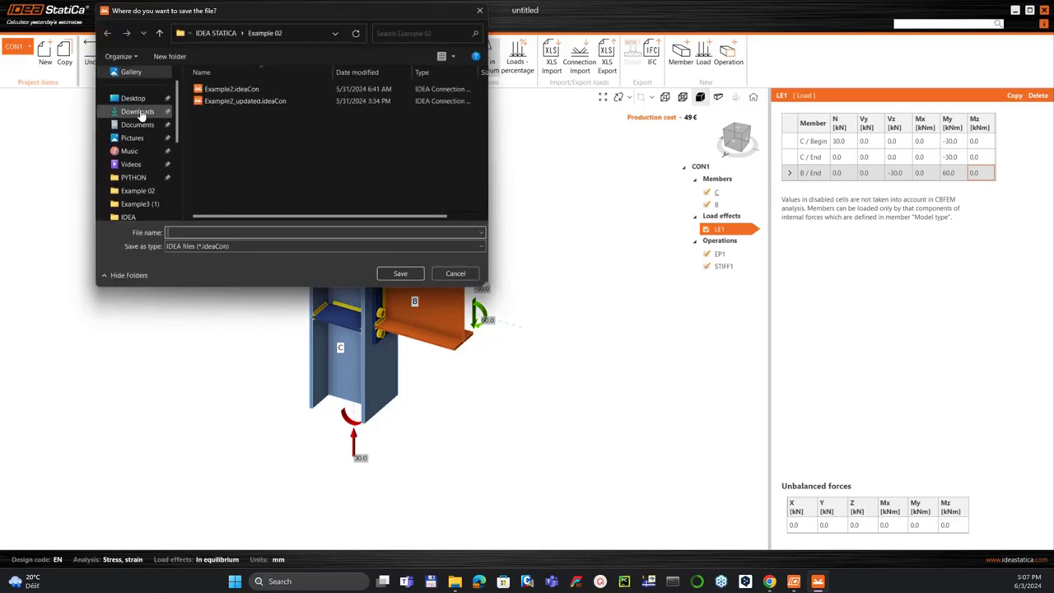
left_click(133, 98)
left_click(235, 232)
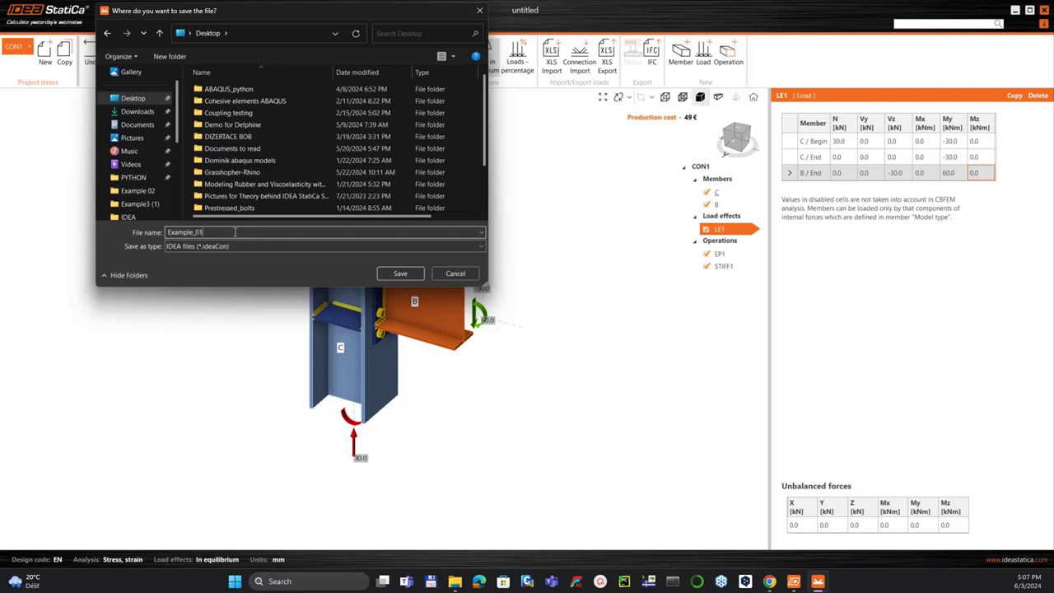
type("Example_01")
key("Return")
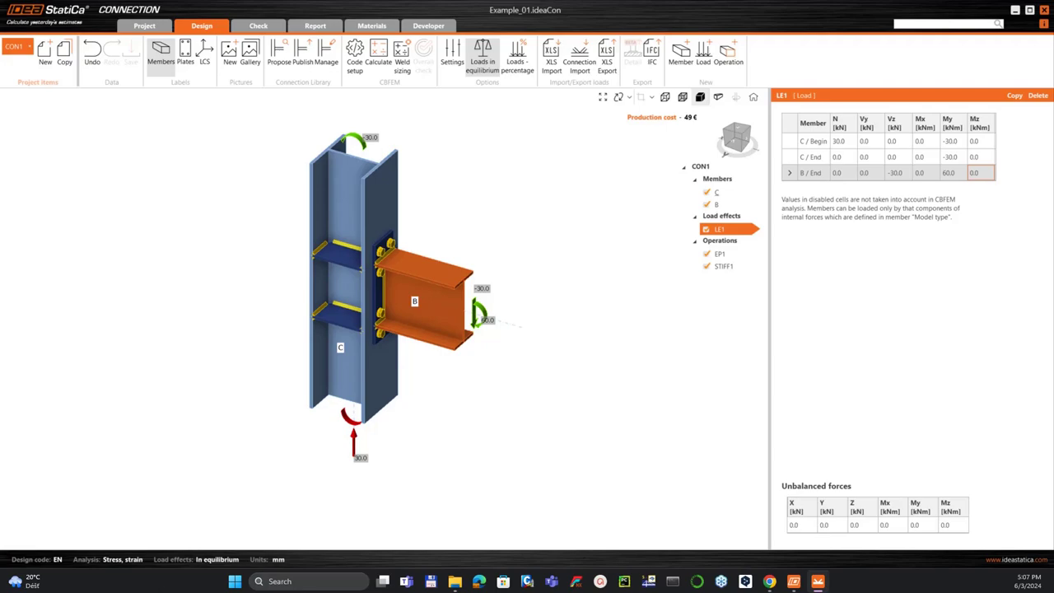
Step: Add a new parameter to the connection model and set its Id to Endplate
left_click(427, 30)
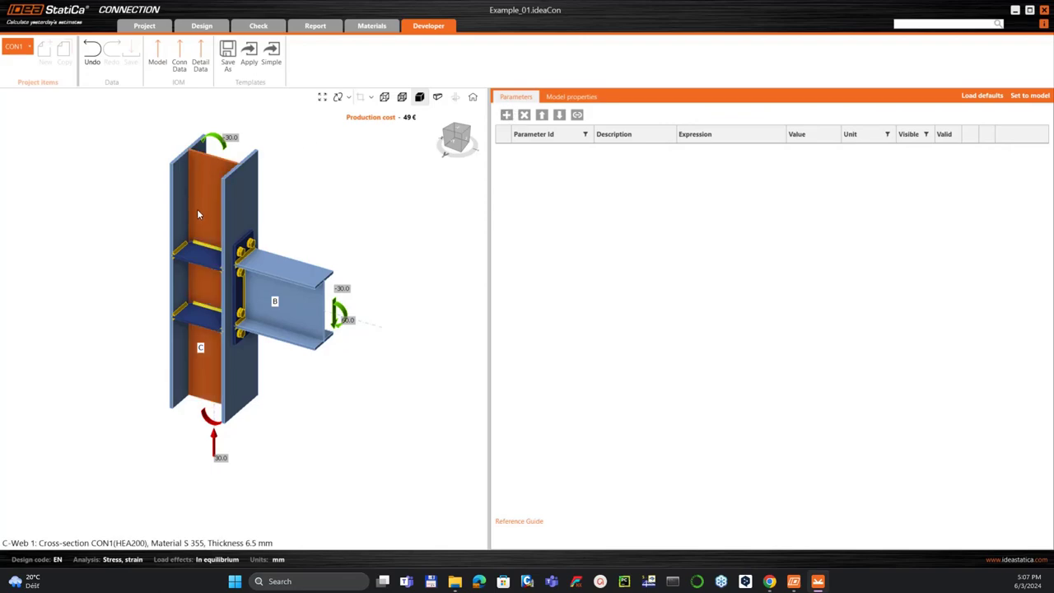
scroll(197, 214, "up", 3)
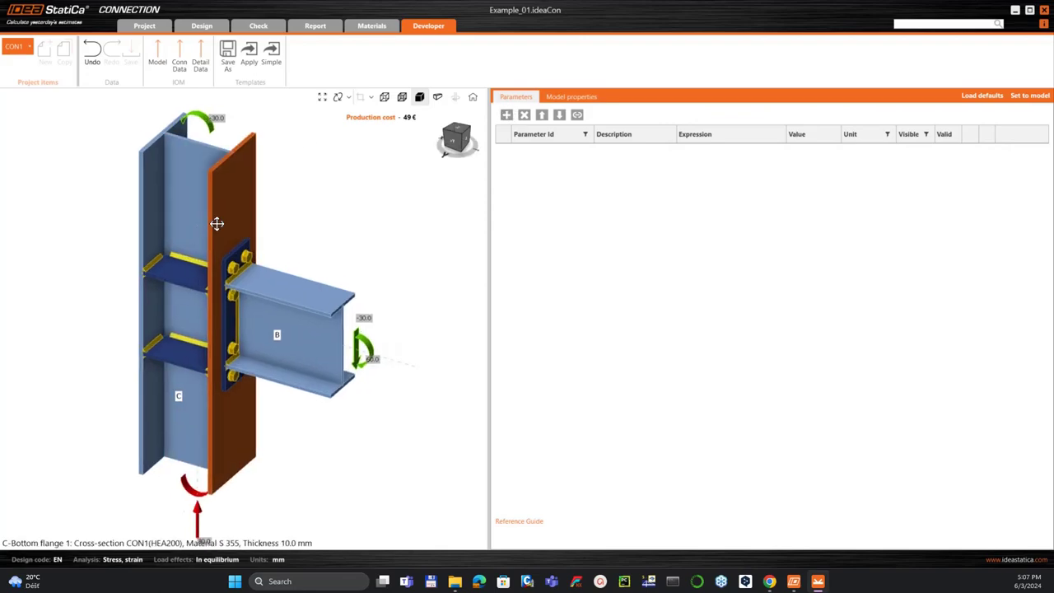
left_click(506, 115)
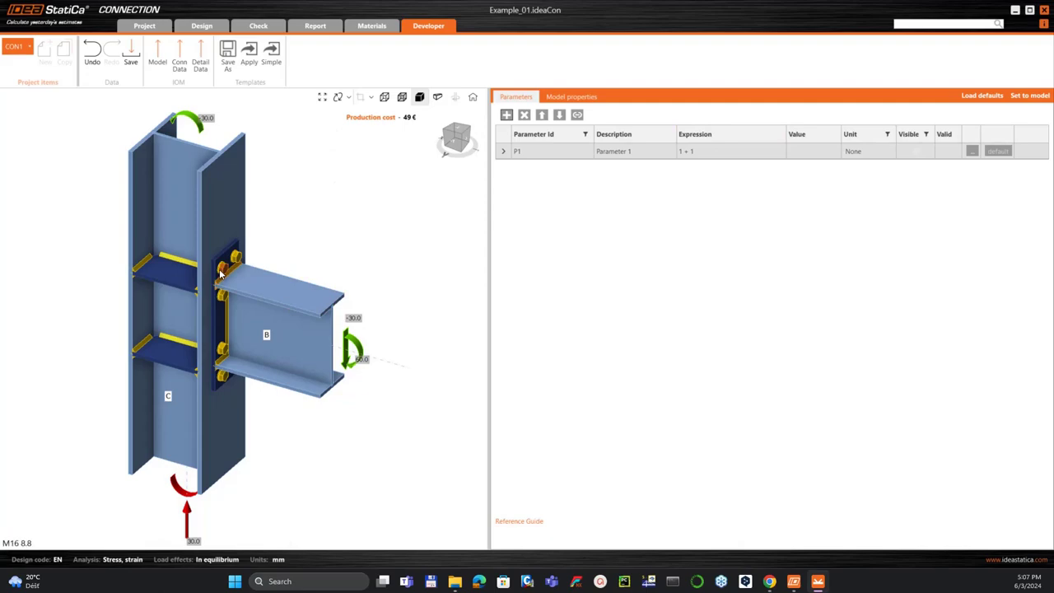
left_click(551, 158)
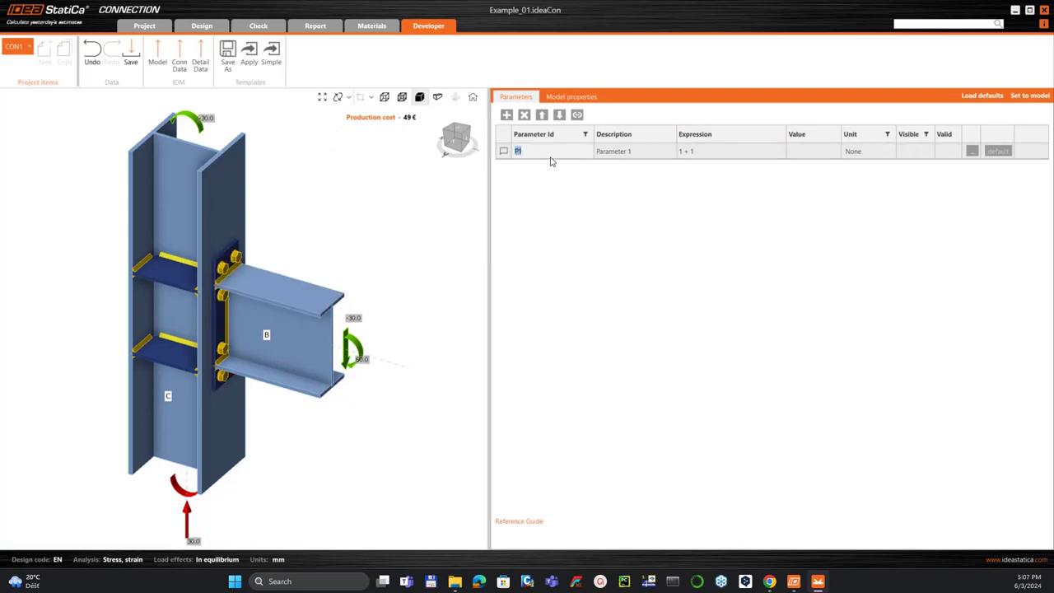
type("Endplate")
key("Return")
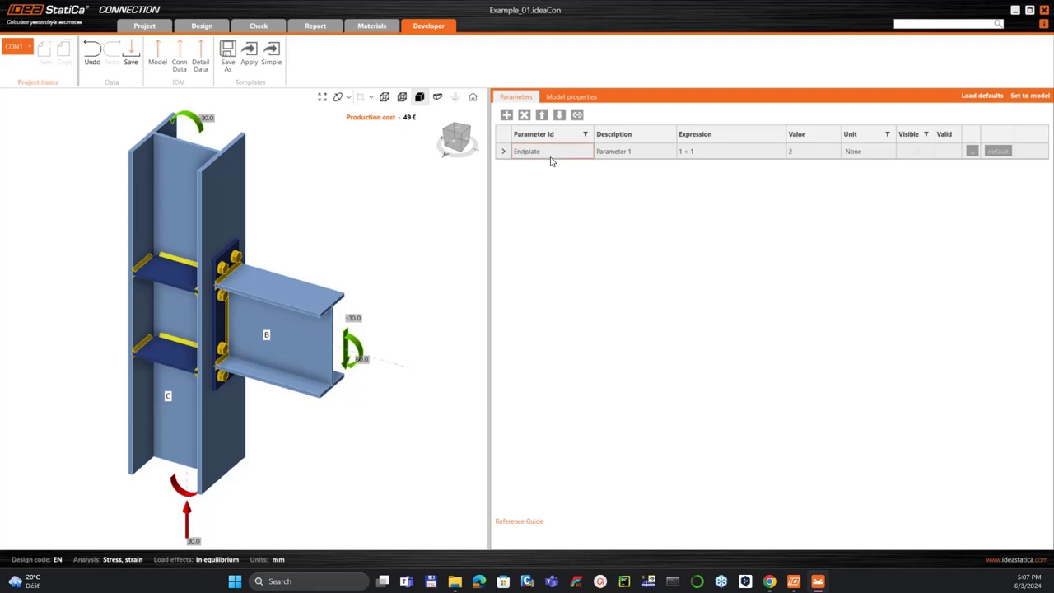
Step: Set the Endplate parameter's description to 0 and its expression to 0.01
left_click(635, 154)
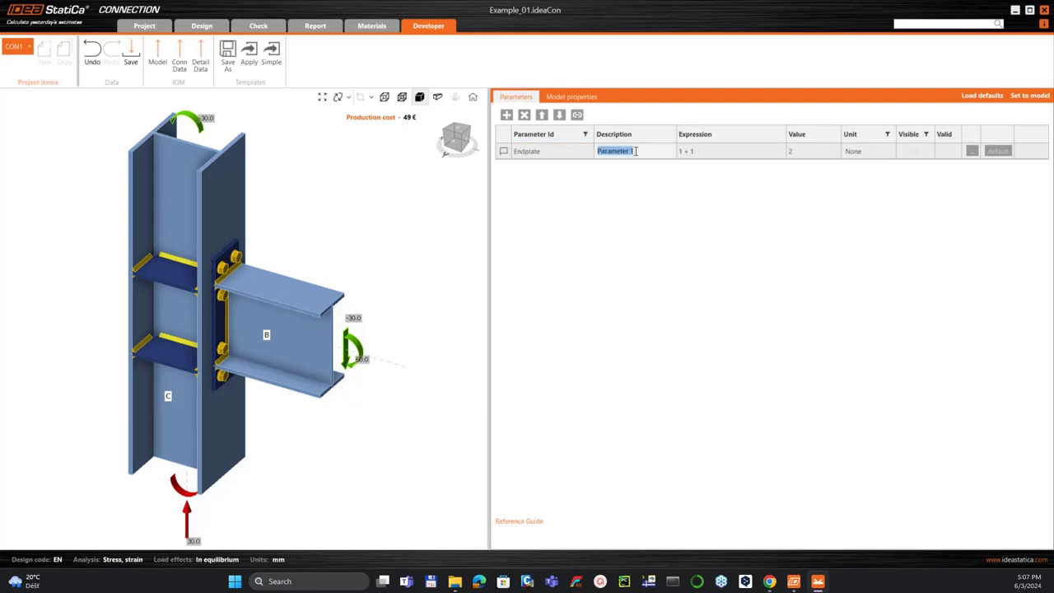
type("0")
left_click(633, 151)
key("Tab")
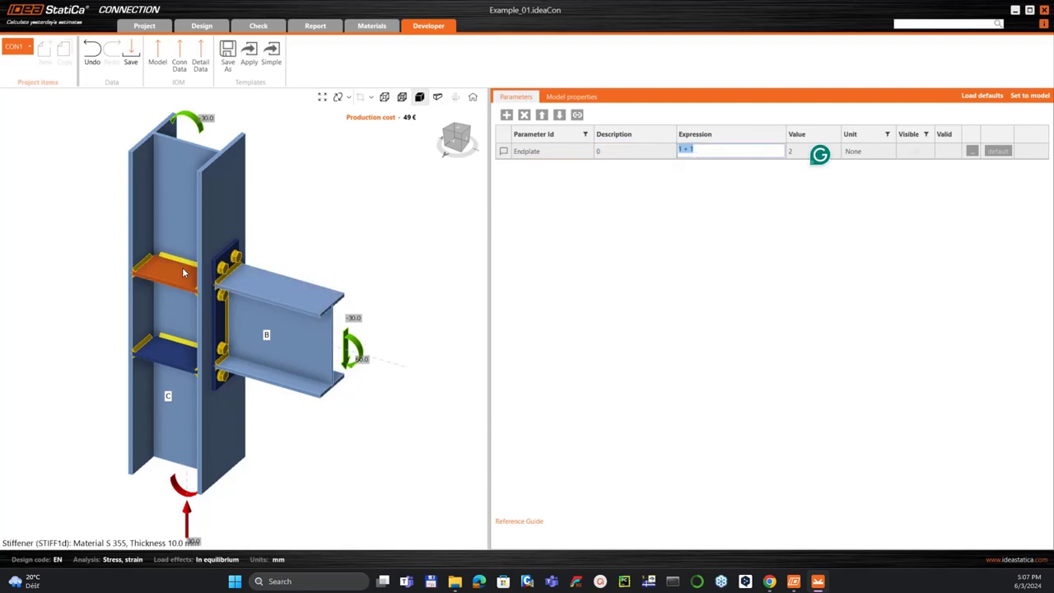
scroll(213, 256, "up", 5)
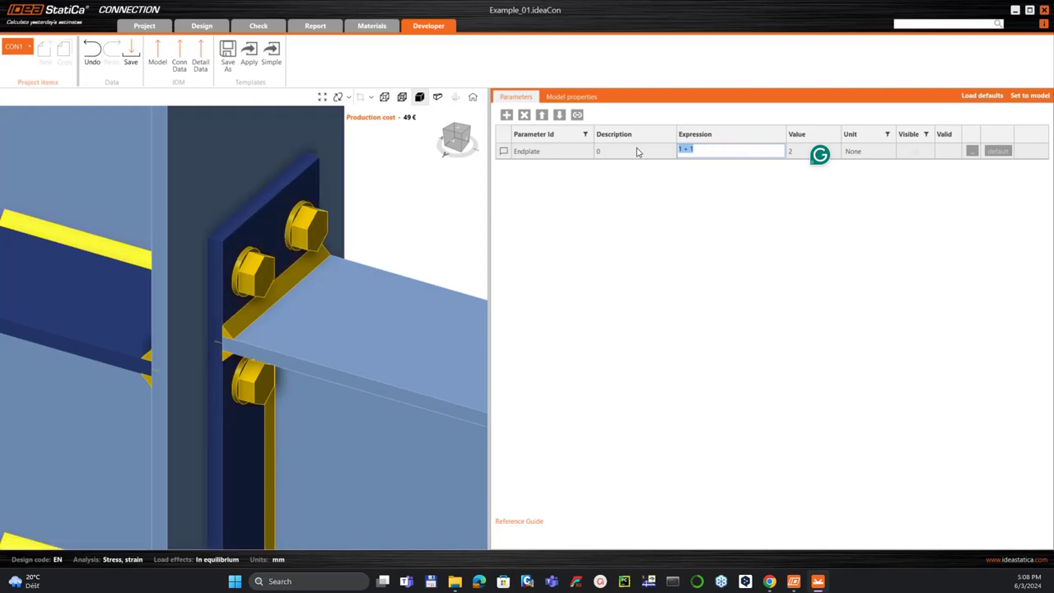
type("0.01")
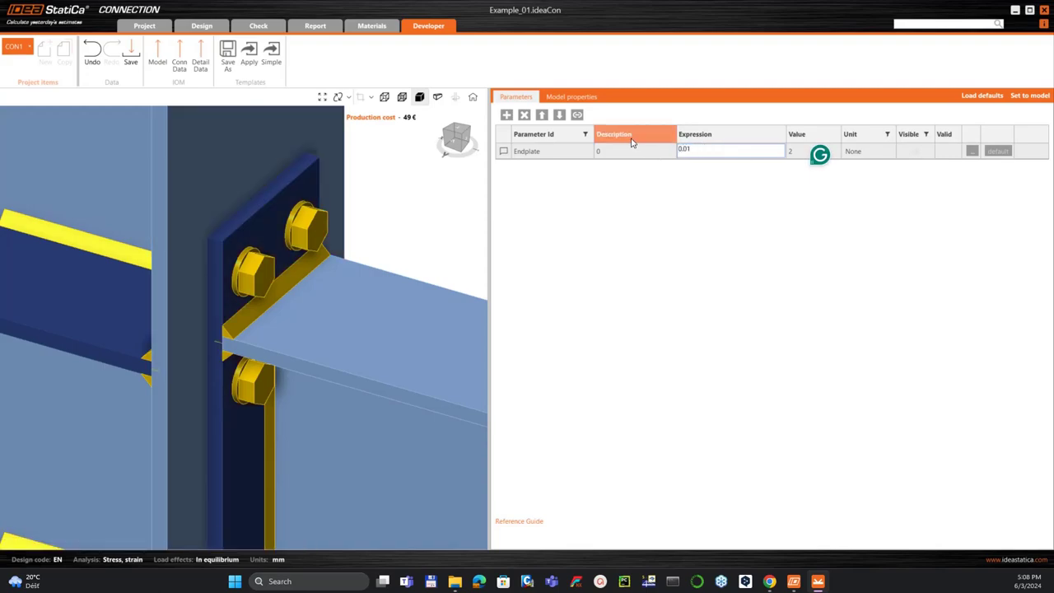
key("Return")
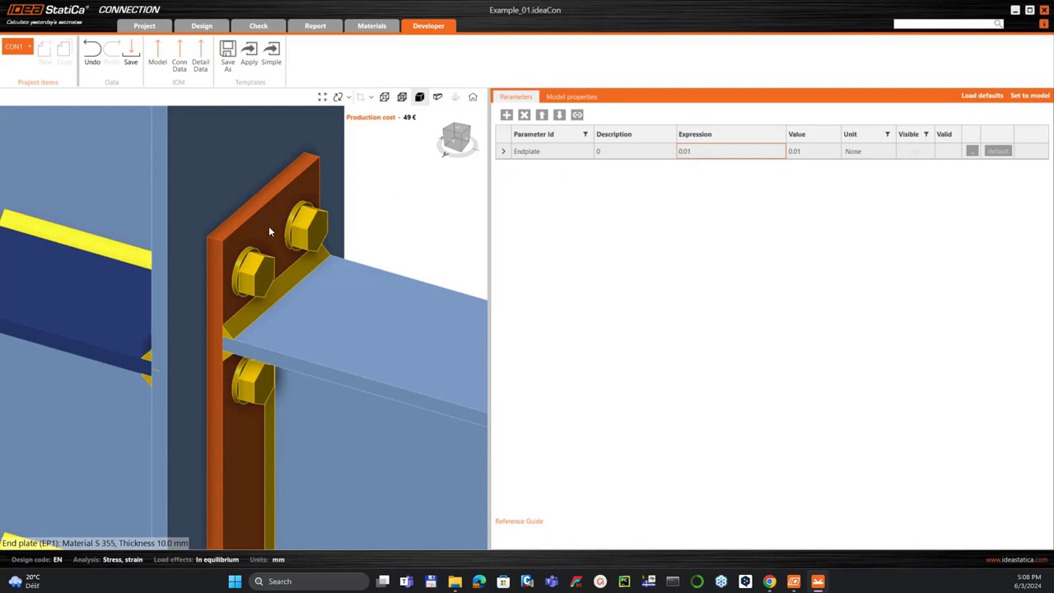
Step: Make the Endplate parameter visible and set its unit to Length
scroll(342, 228, "down", 4)
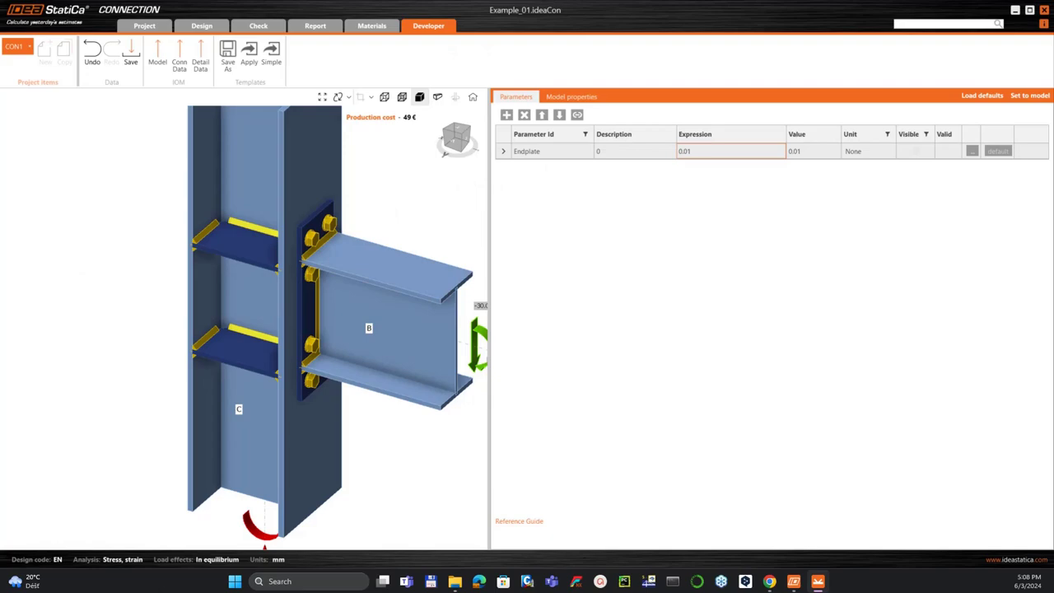
left_click(917, 155)
left_click(915, 154)
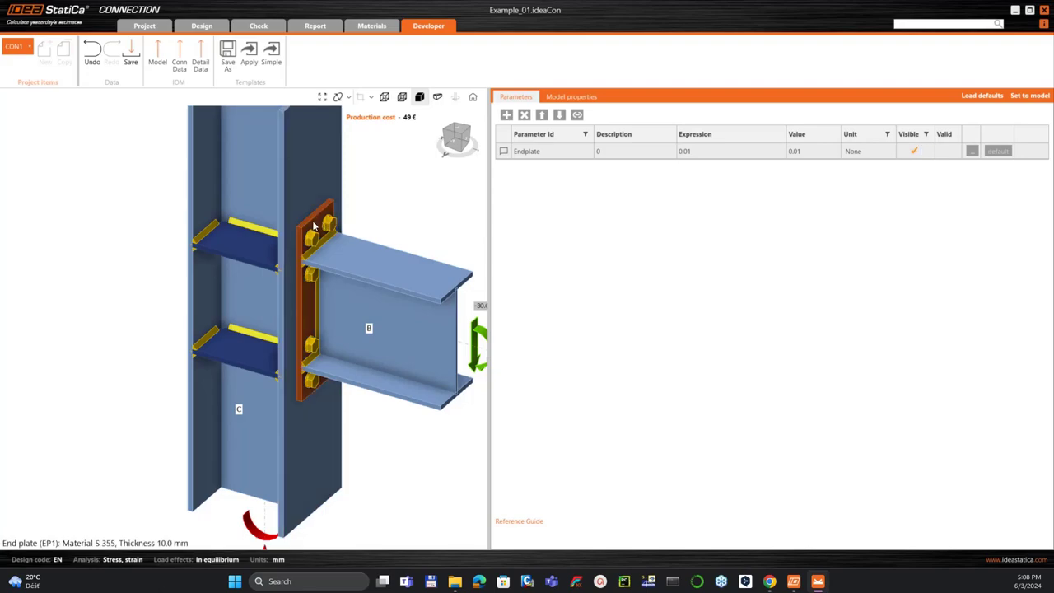
left_click(885, 153)
left_click(886, 154)
left_click(873, 181)
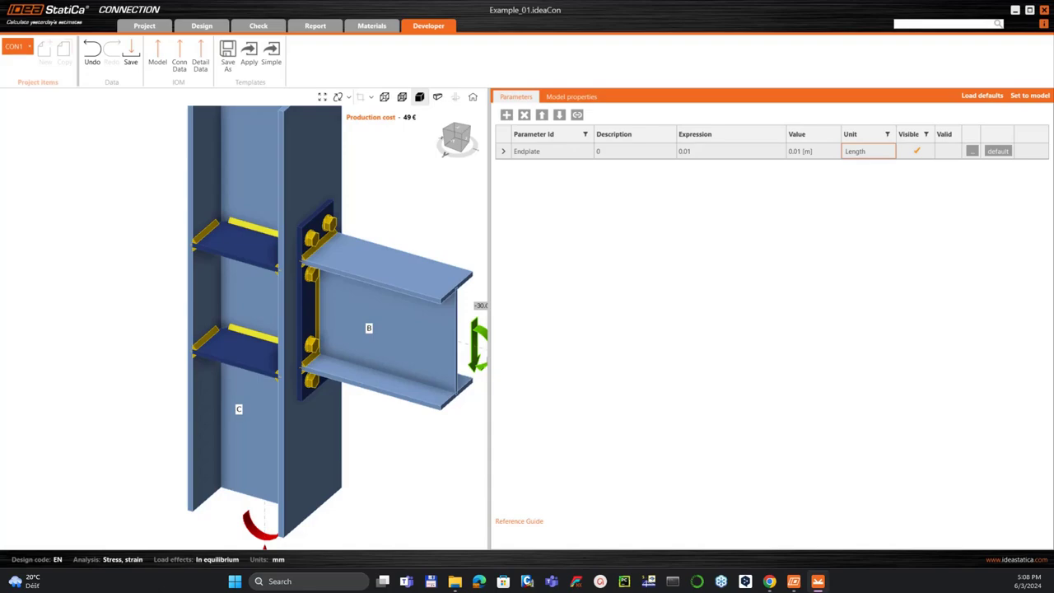
Step: Link the Endplate parameter to the Thickness property of operation EP1
left_click(577, 118)
left_click_drag(581, 152, 693, 123)
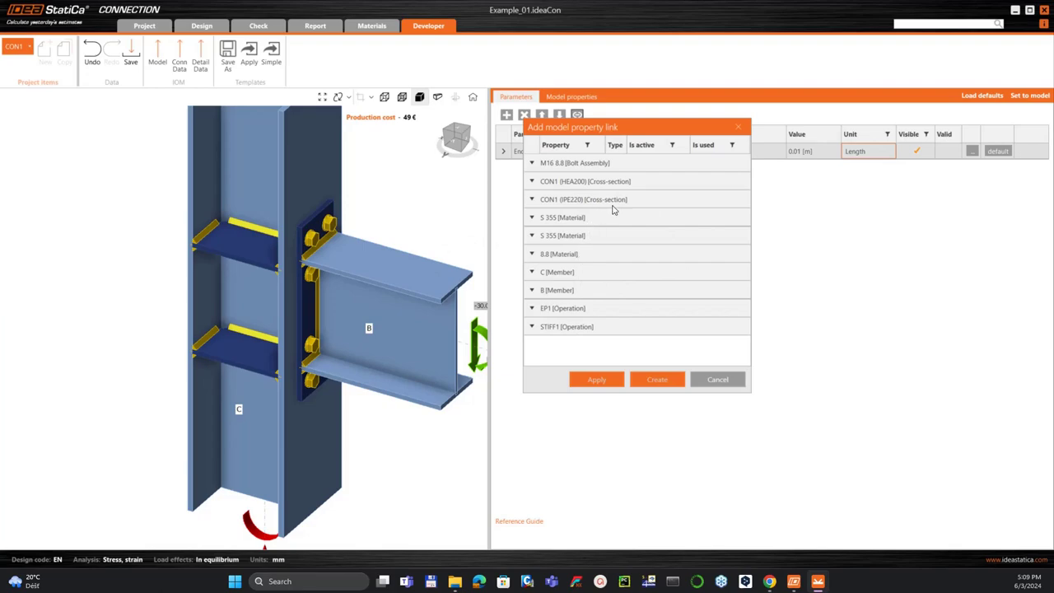
left_click(533, 310)
scroll(619, 291, "down", 4)
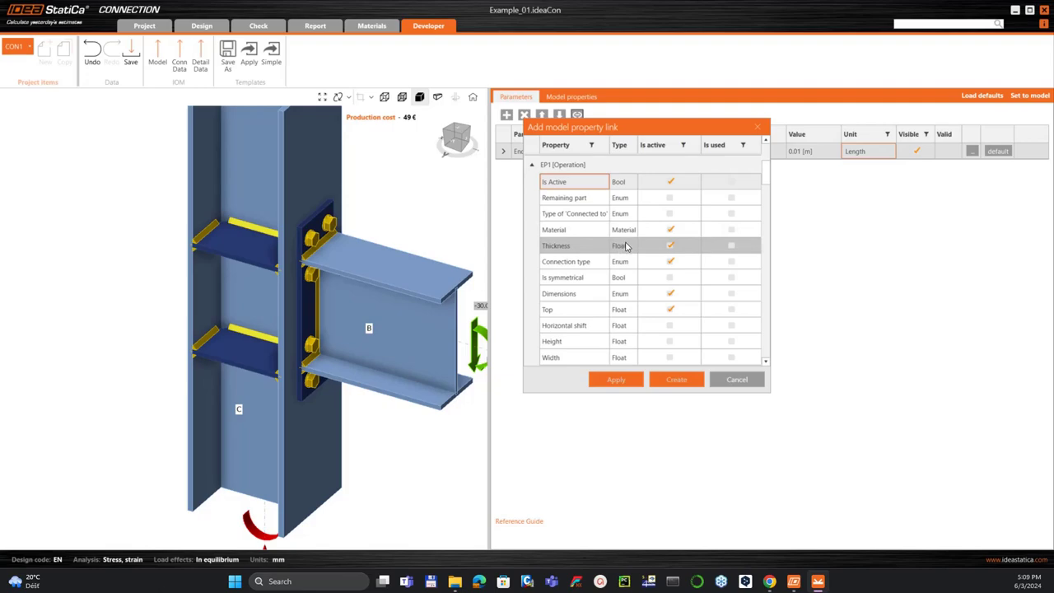
left_click(733, 248)
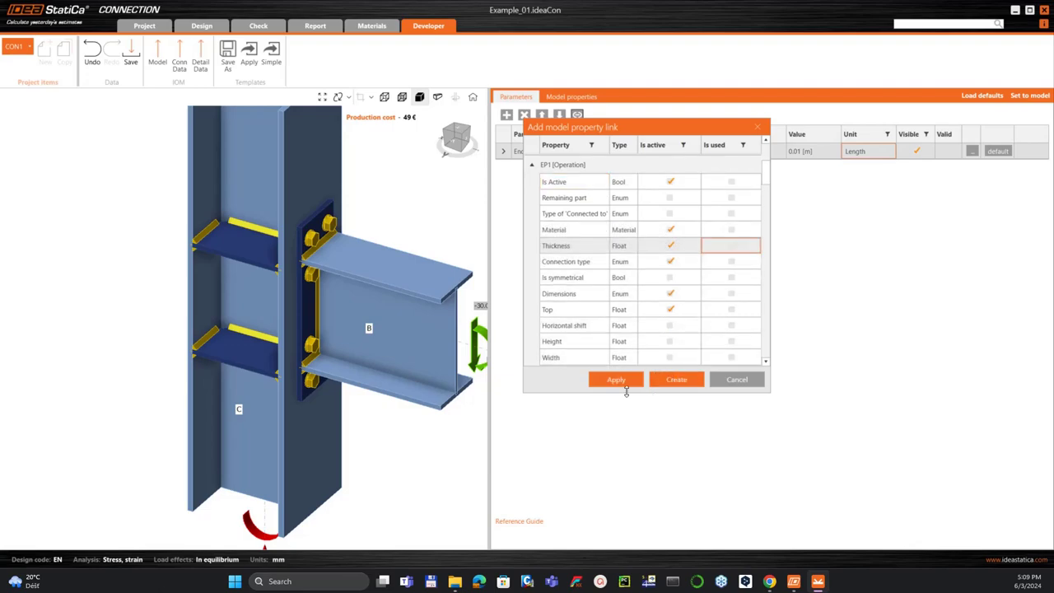
left_click(616, 379)
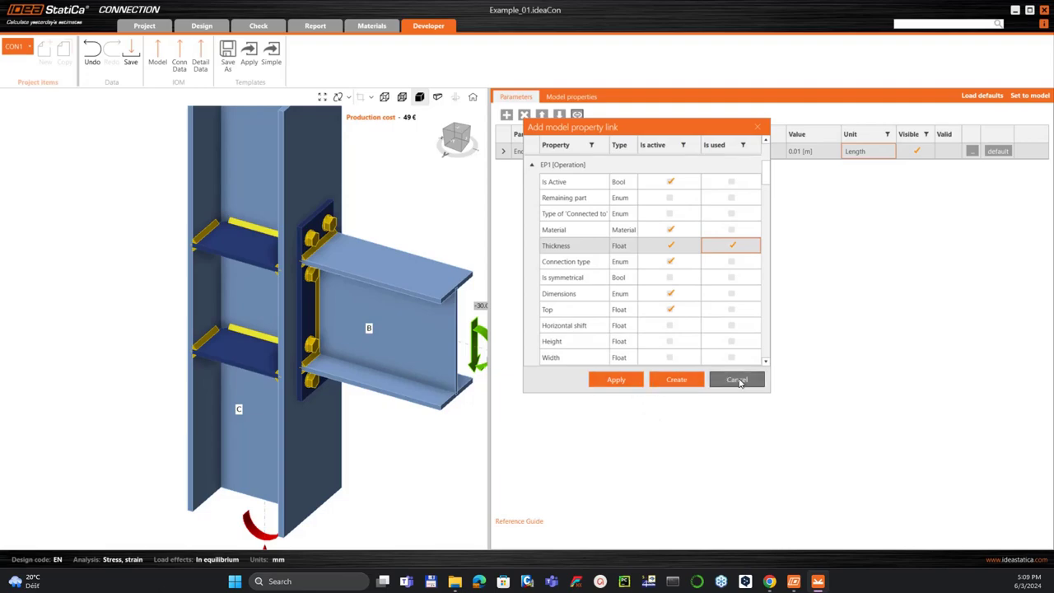
left_click(741, 380)
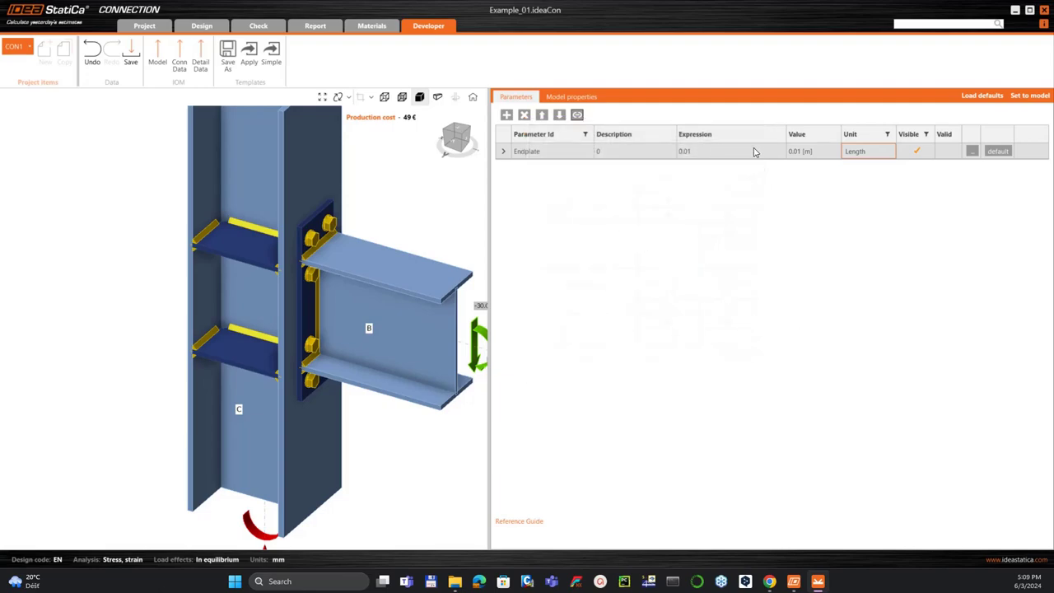
Step: Set the Endplate expression to 0.02, apply it to the model and inspect the end plate
left_click(720, 148)
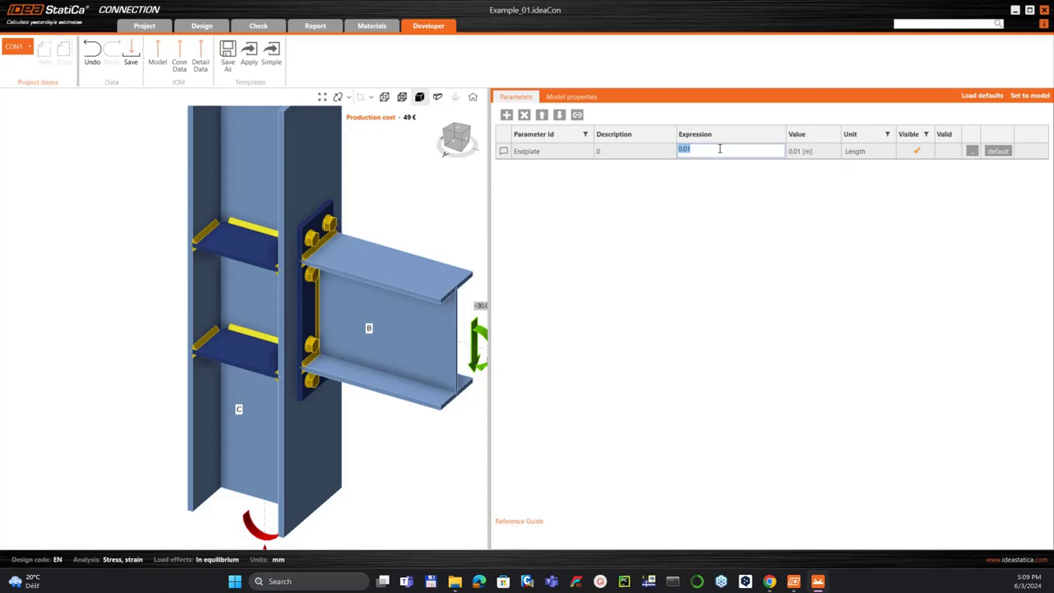
type("0.021")
key("BackSpace")
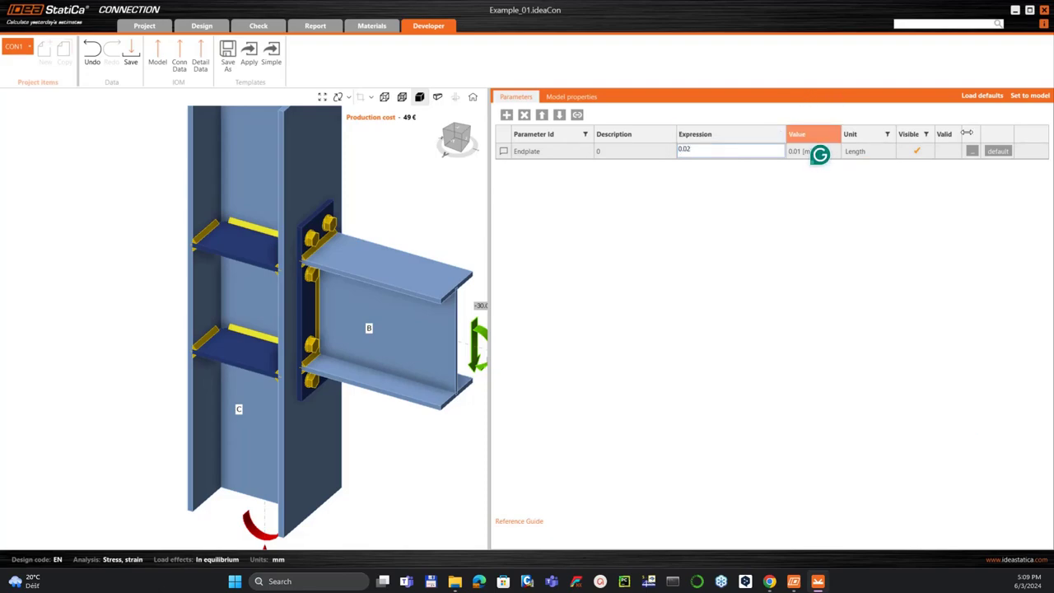
left_click(1039, 99)
scroll(312, 261, "up", 5)
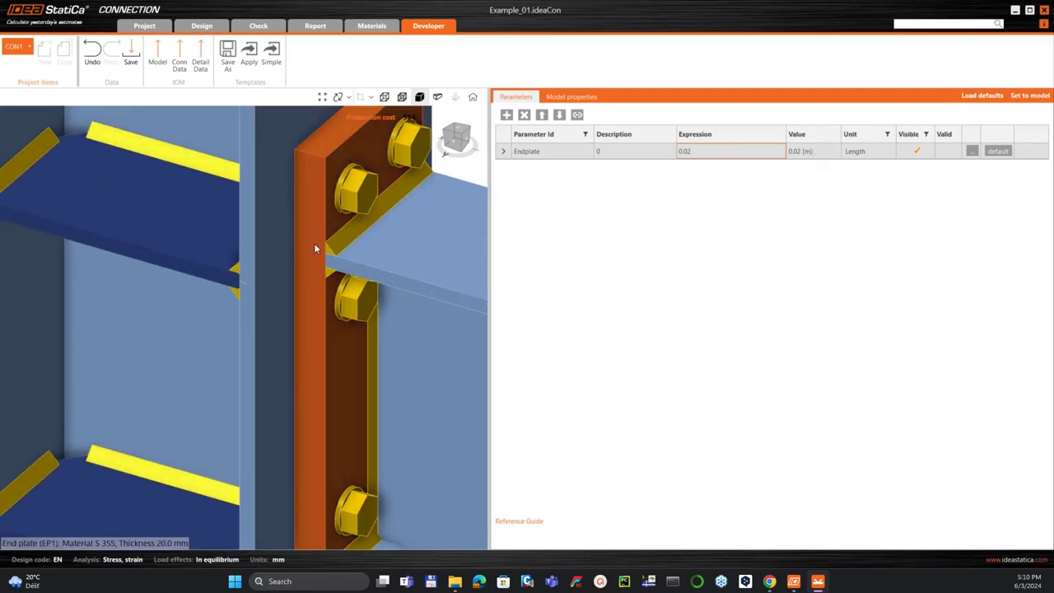
scroll(362, 266, "down", 3)
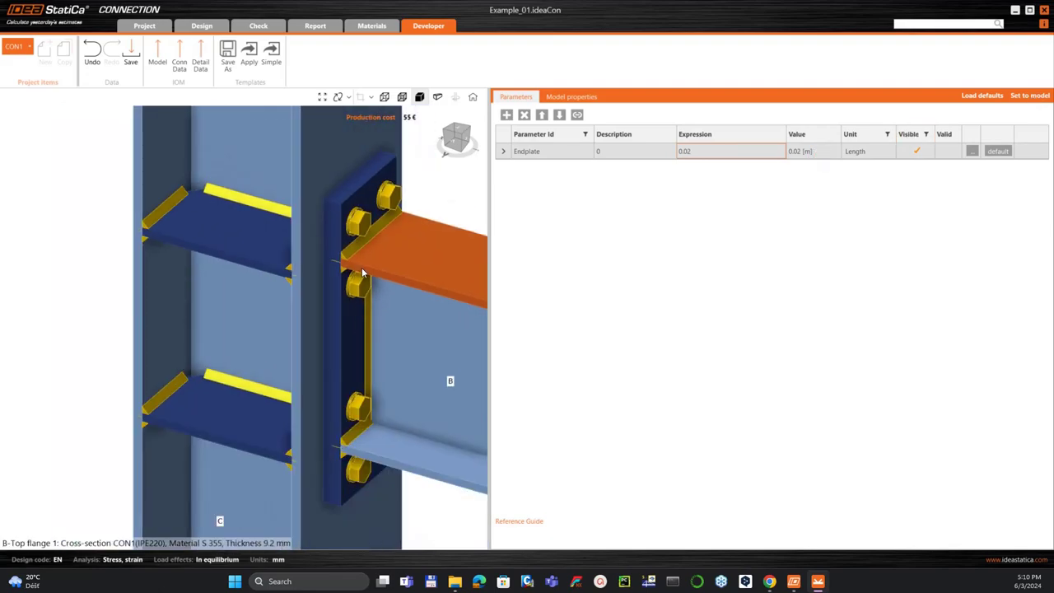
Step: Check the thickness of end plate EP1 in its operation properties, then return to the parameters
left_click(193, 30)
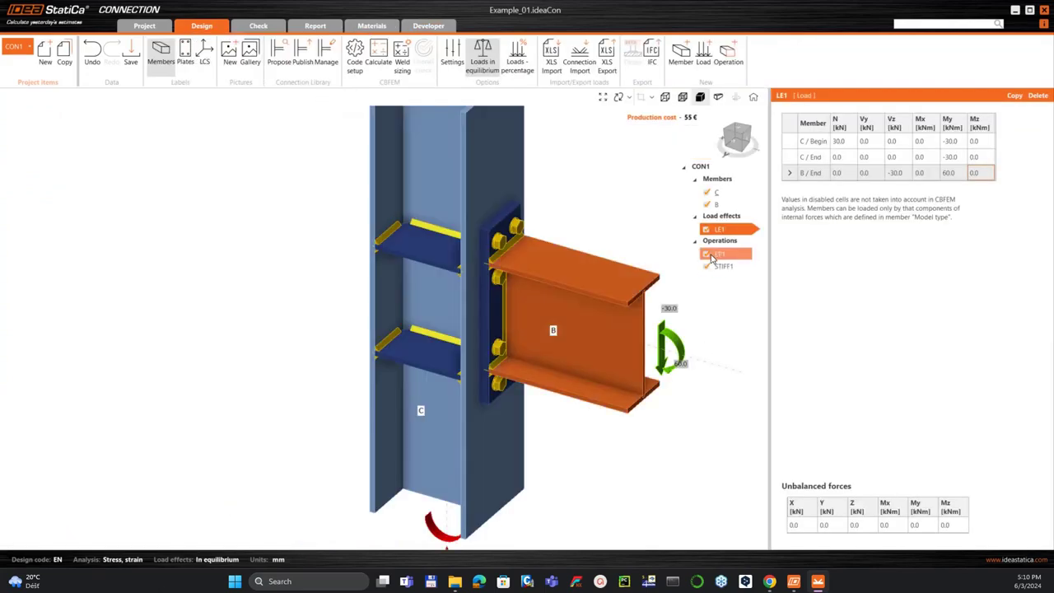
left_click(730, 260)
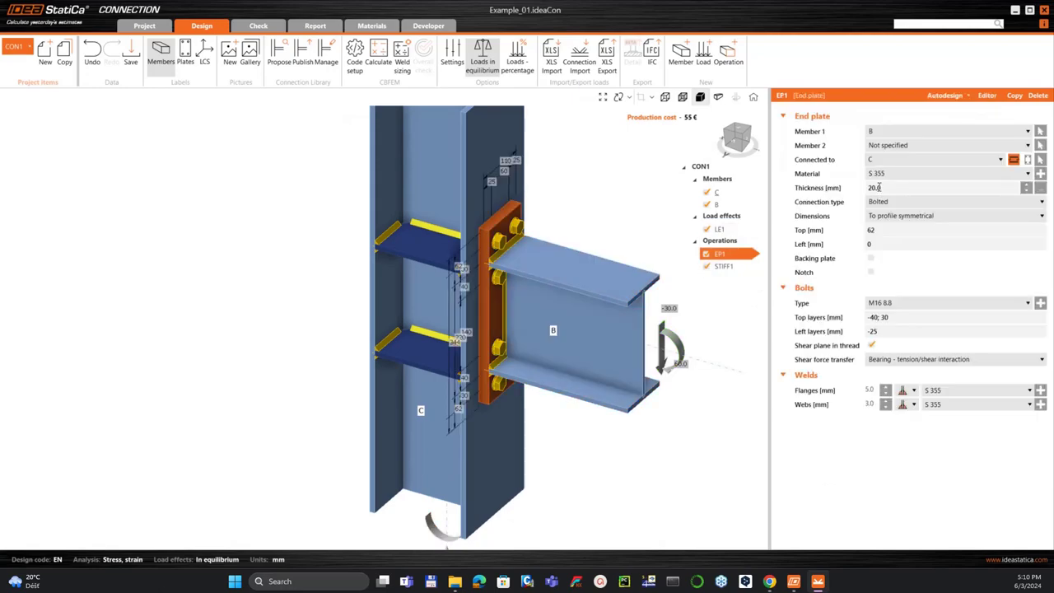
left_click_drag(881, 190, 860, 191)
left_click(441, 26)
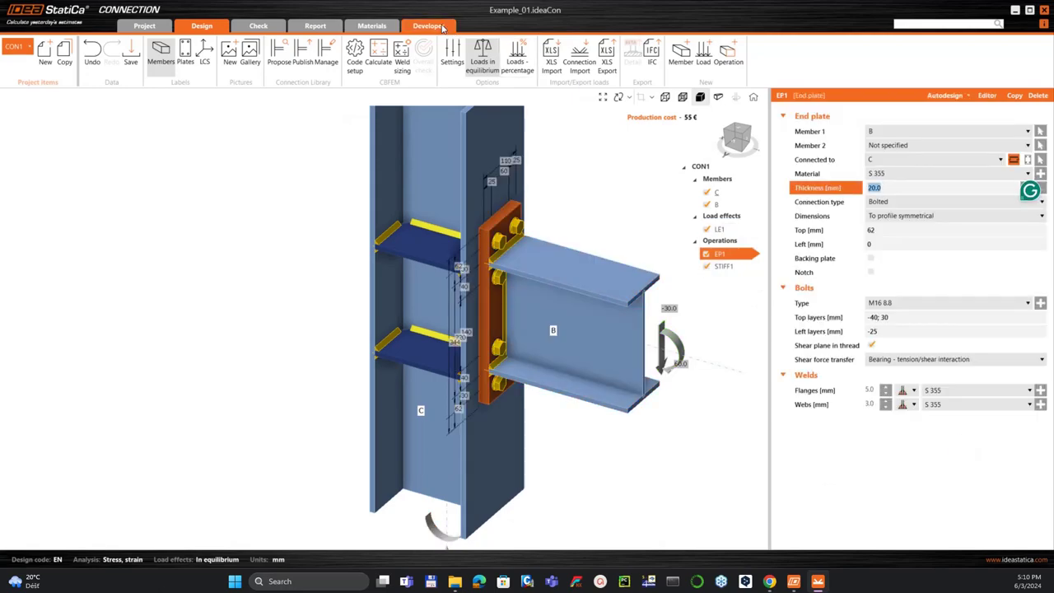
Step: Set the Endplate expression to 0.01 and apply the parameter to the model
double_click(695, 148)
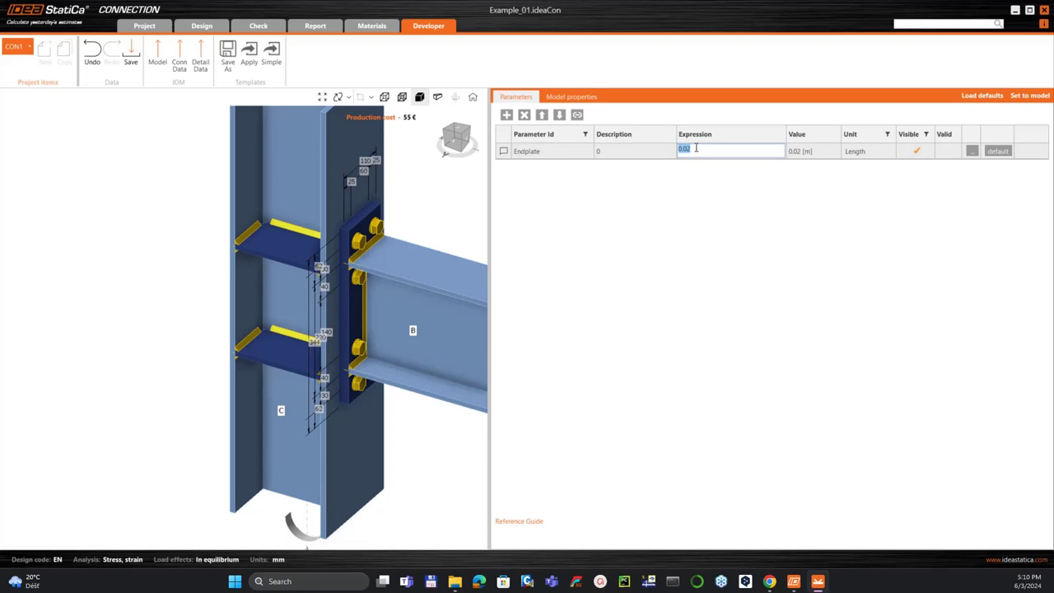
type("0.01")
key("Return")
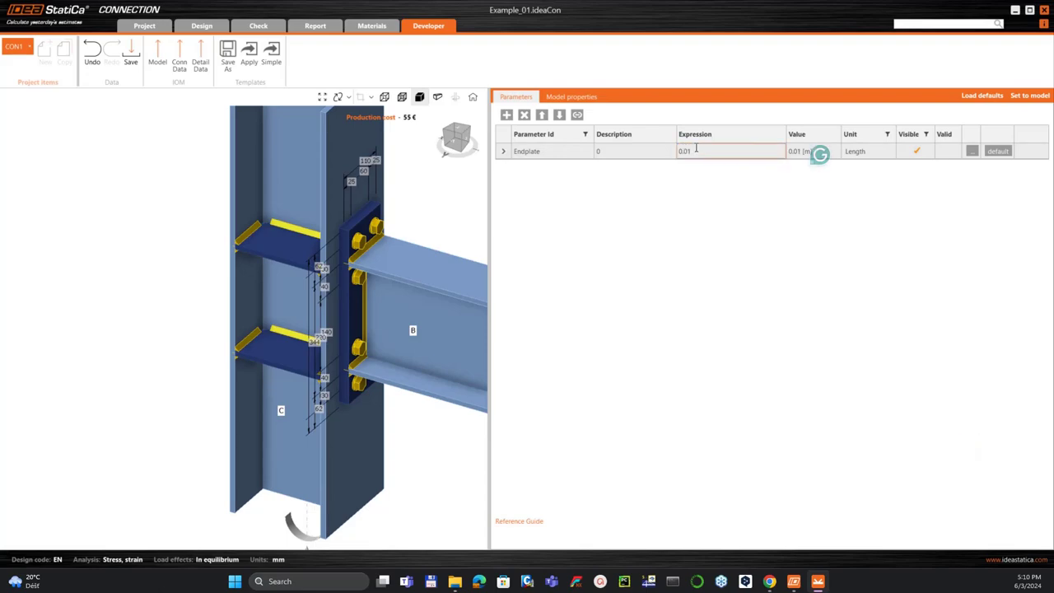
left_click(1025, 98)
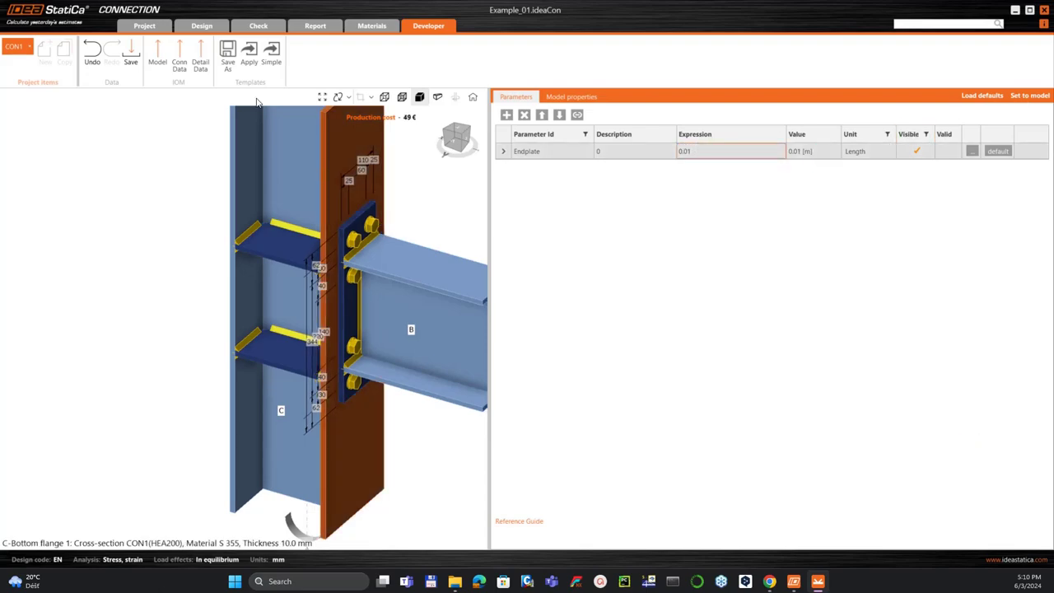
Step: Verify that EP1's thickness follows the parameter by reading its operation properties, and return to the parameter list
left_click(204, 26)
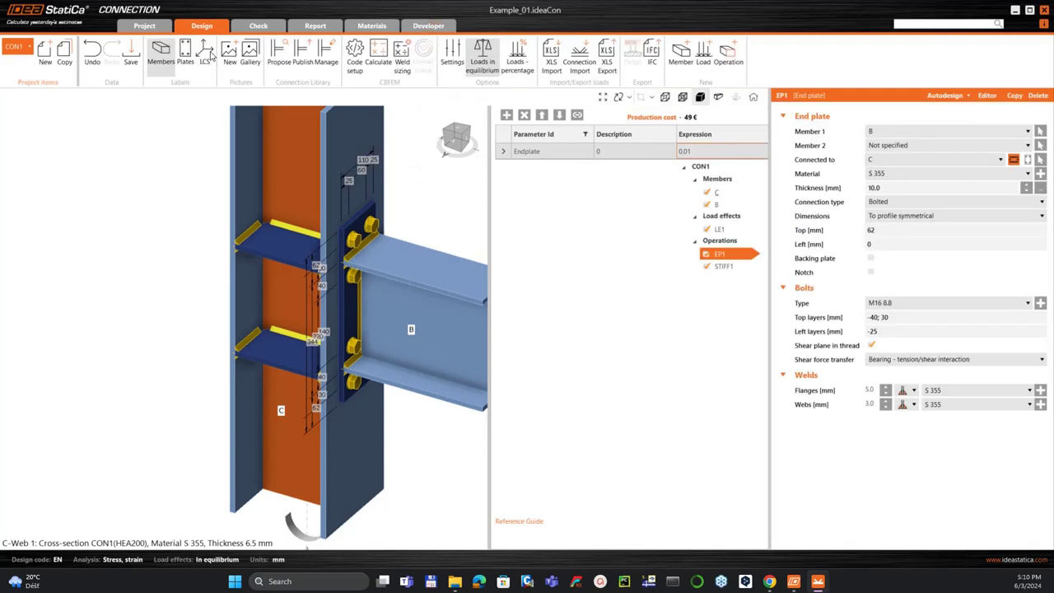
left_click(889, 189)
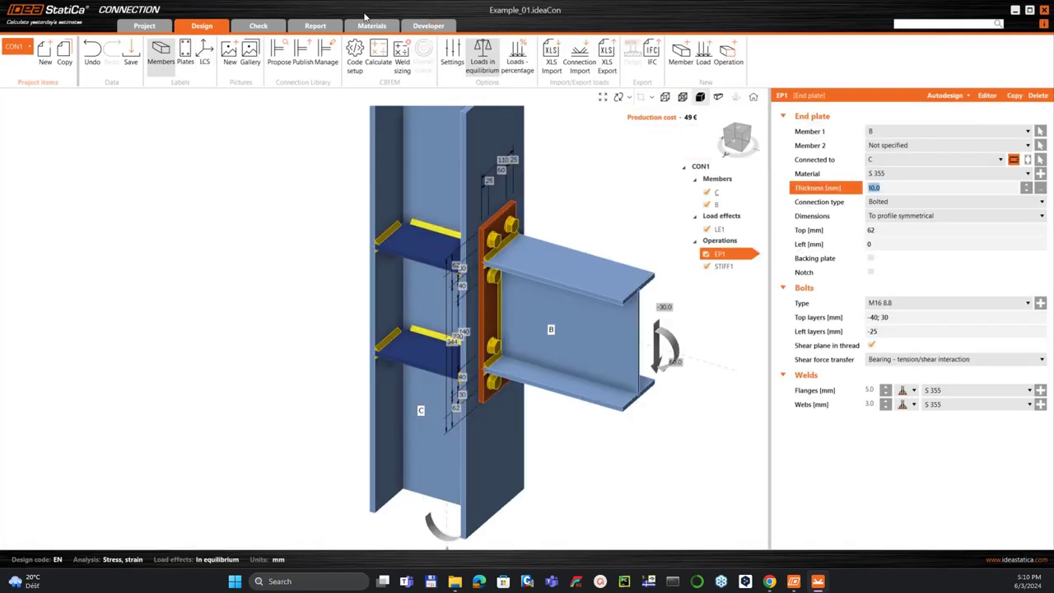
left_click(427, 25)
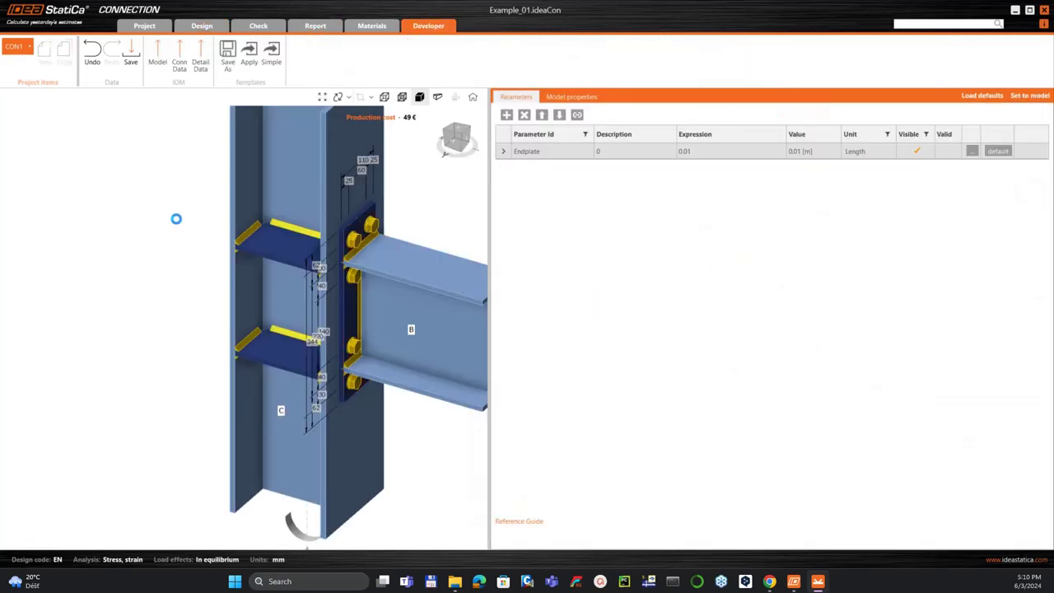
scroll(262, 266, "up", 2)
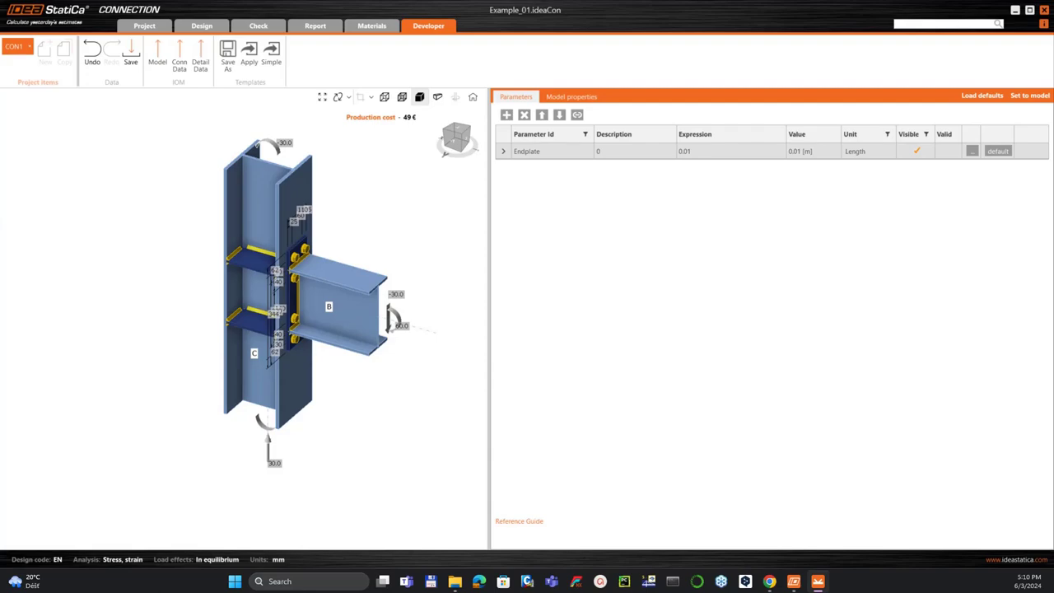
left_click(769, 580)
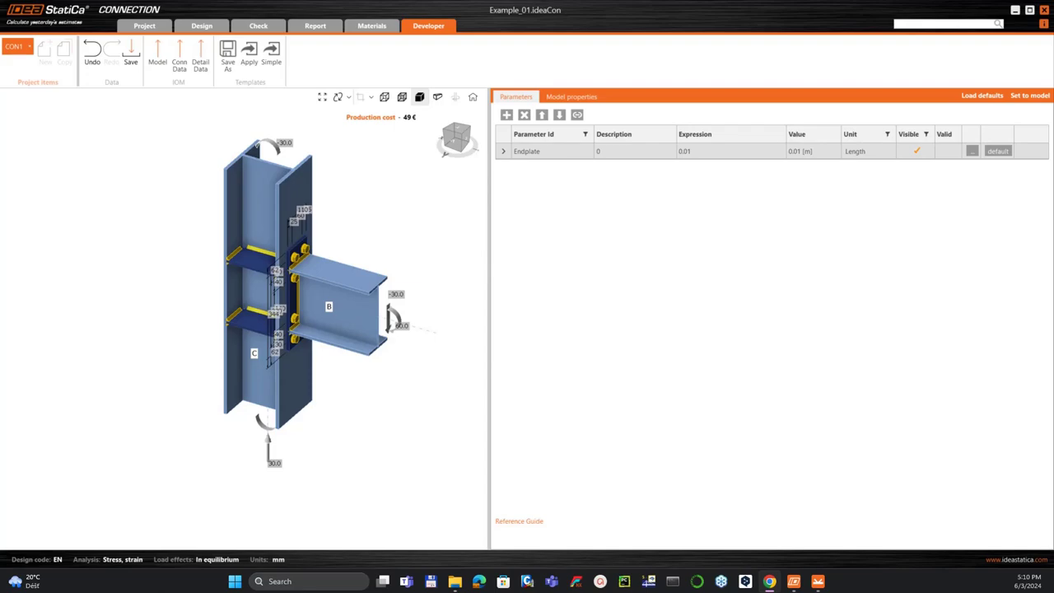
Step: Add a second parameter with the Id Bolts and the description "-"
left_click(506, 115)
double_click(553, 166)
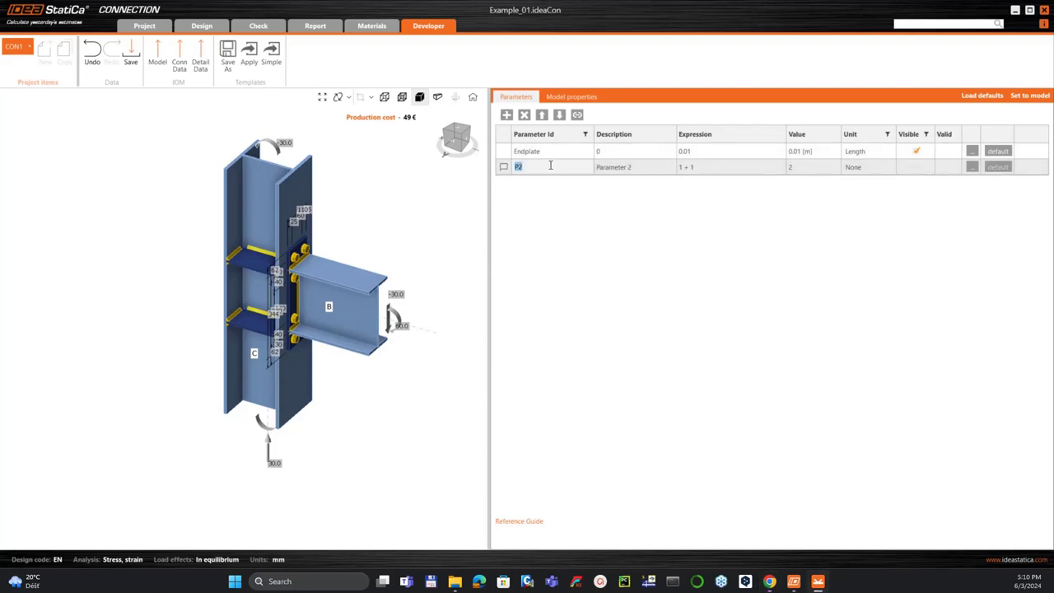
key("Return")
double_click(645, 171)
type("-")
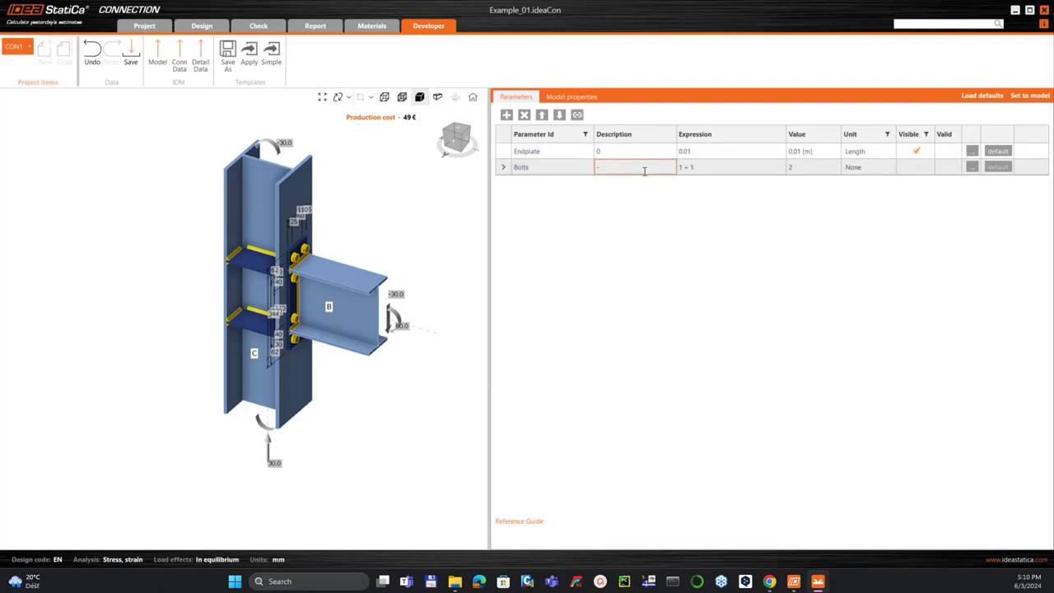
Step: Set the Bolts parameter's expression to 'M12 8.8' in single quotes and make the parameter visible
double_click(721, 169)
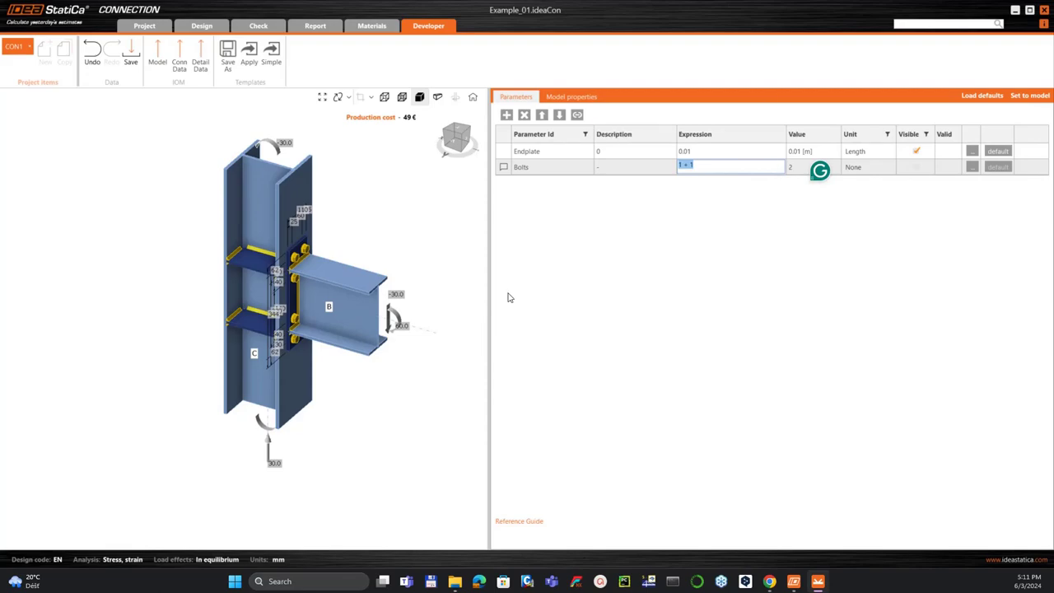
left_click(770, 585)
left_click_drag(699, 169, 635, 166)
key("BackSpace")
type("'M12 8.8'")
left_click_drag(712, 165, 648, 169)
left_click(684, 167)
left_click(787, 204)
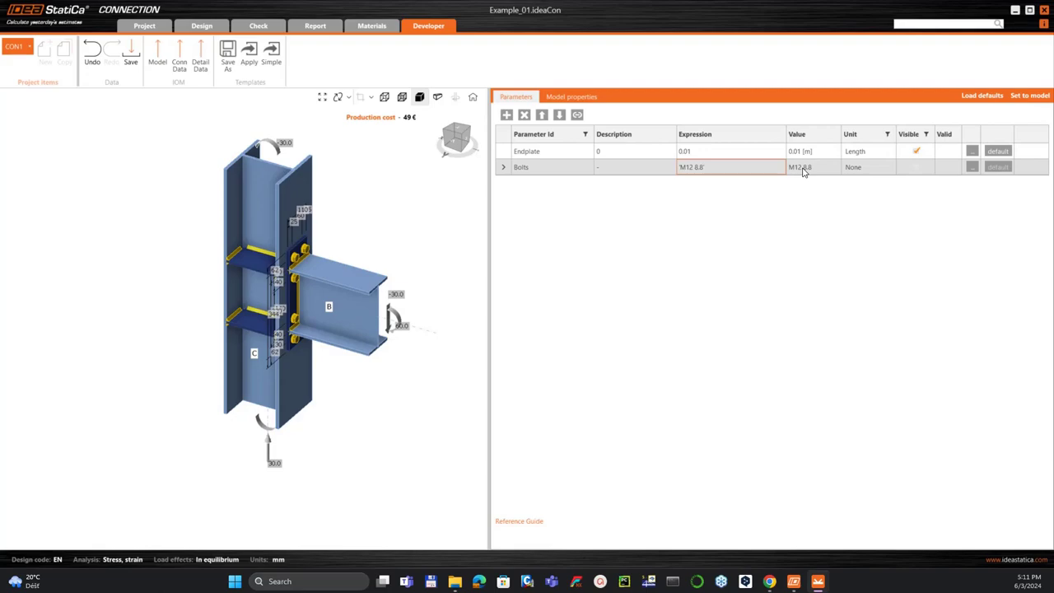
left_click(914, 171)
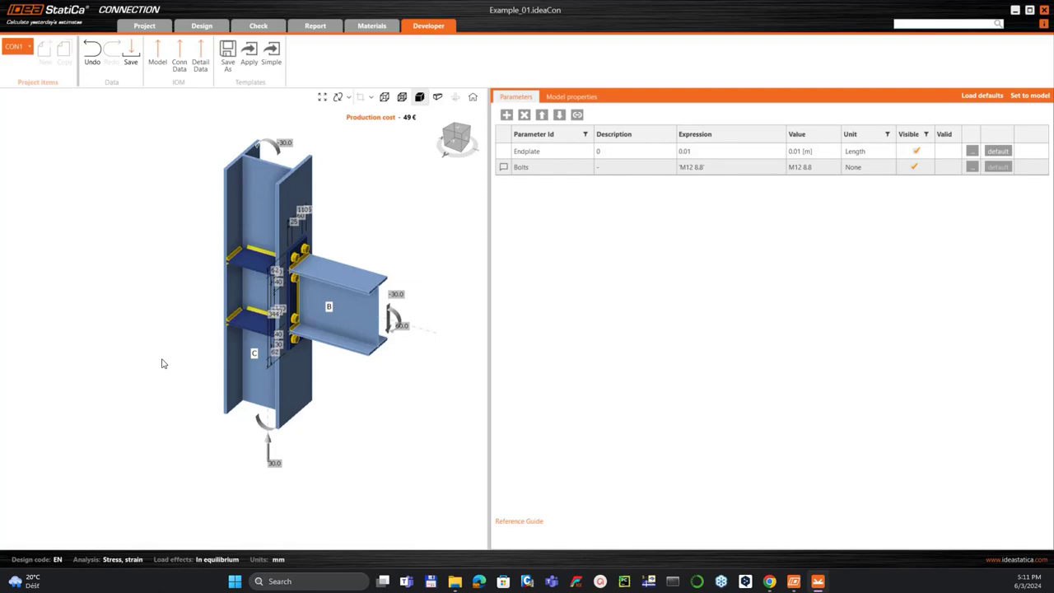
Step: Look through EP1's linkable model properties for the bolt type, check the bolt settings in its operation properties, and return to the parameters
left_click(578, 115)
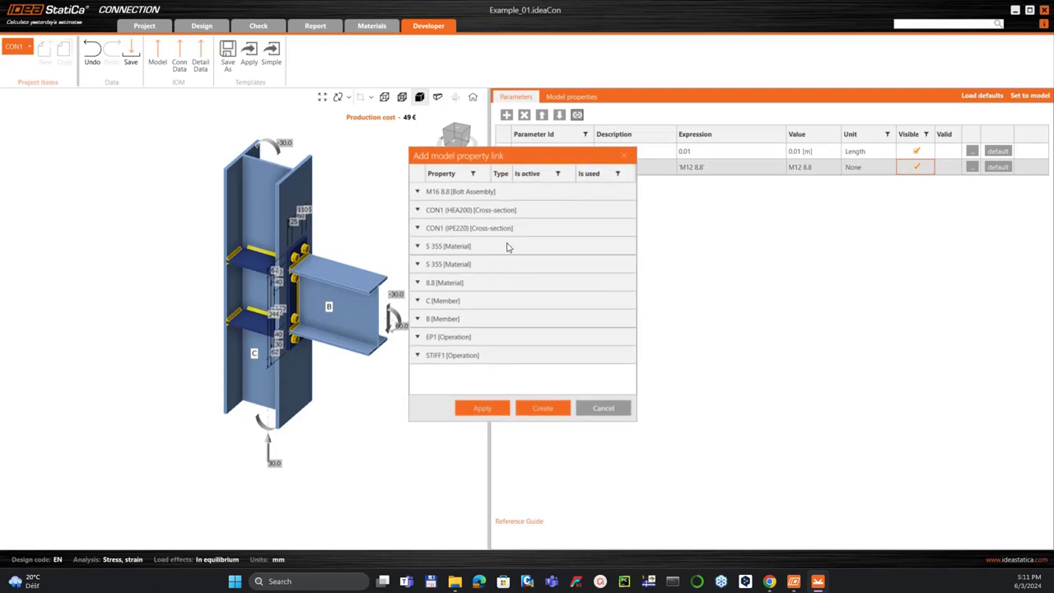
left_click(417, 337)
scroll(535, 259, "down", 2)
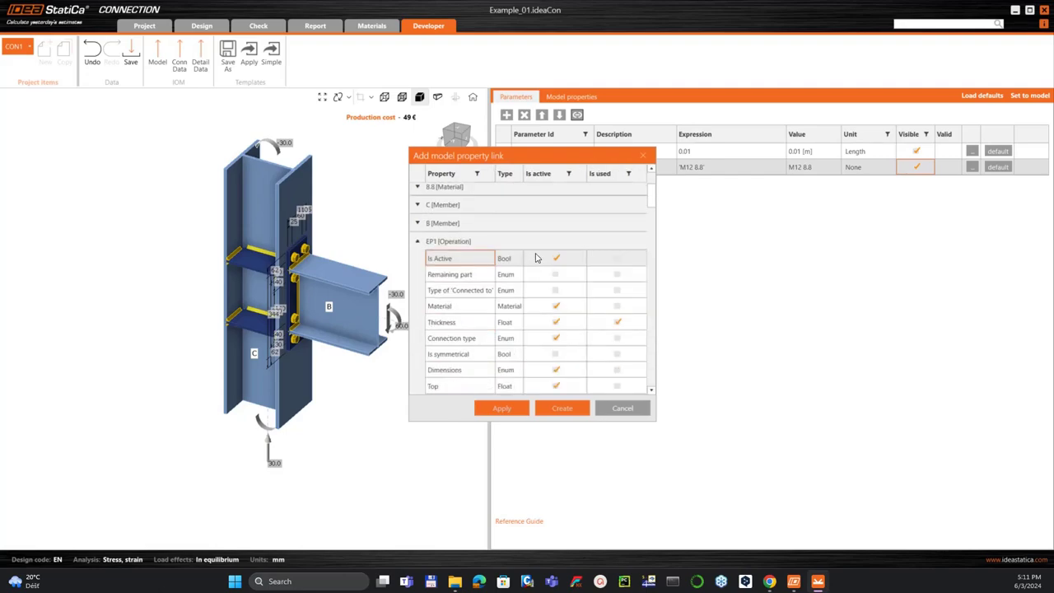
scroll(536, 258, "down", 10)
scroll(535, 255, "down", 10)
left_click_drag(675, 370, 673, 395)
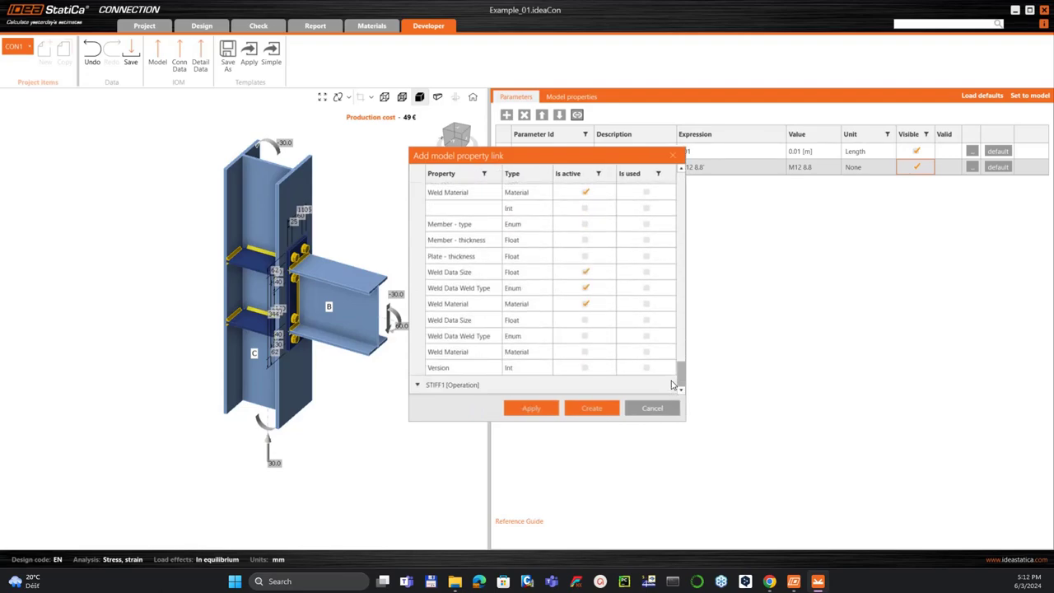
left_click_drag(672, 385, 649, 243)
scroll(649, 243, "up", 15)
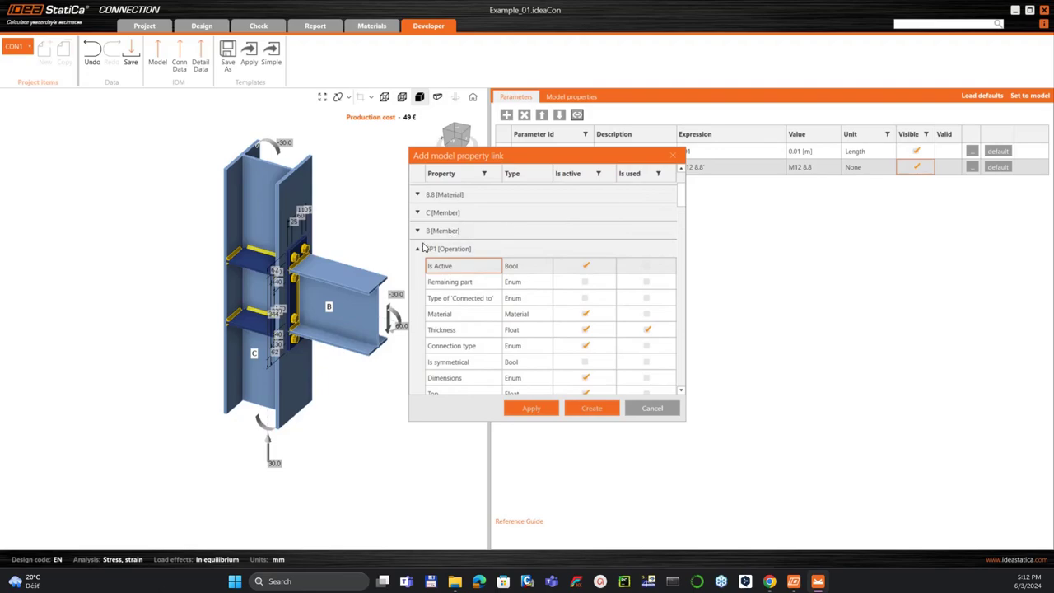
left_click(417, 249)
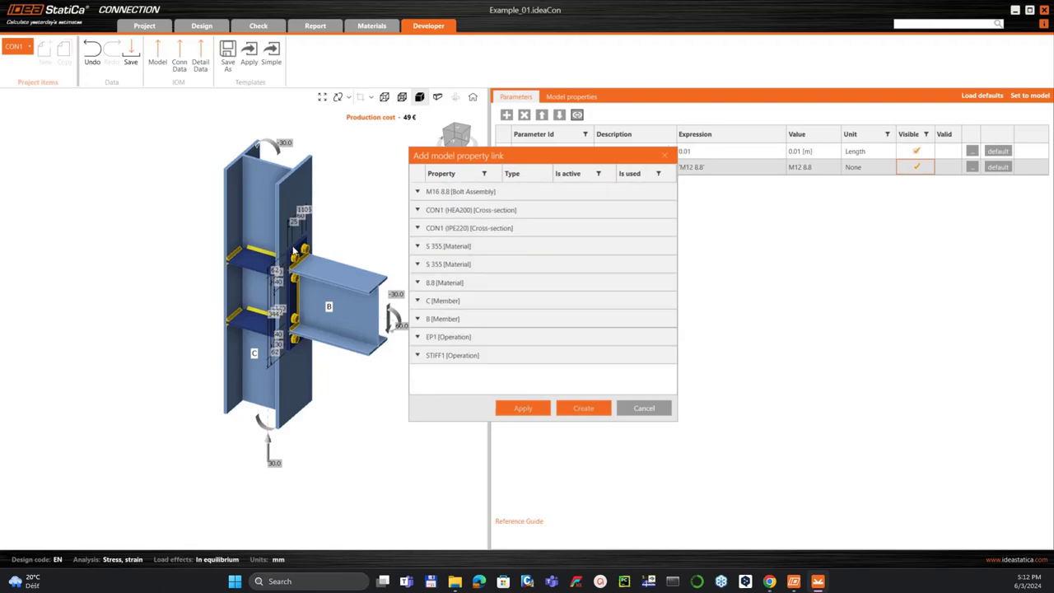
left_click(665, 154)
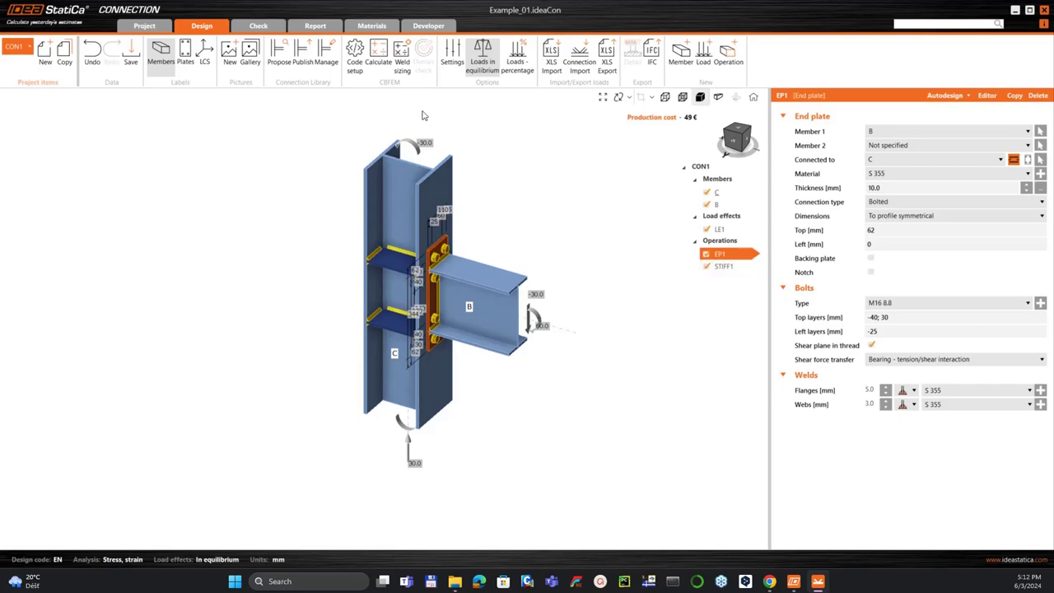
left_click(428, 26)
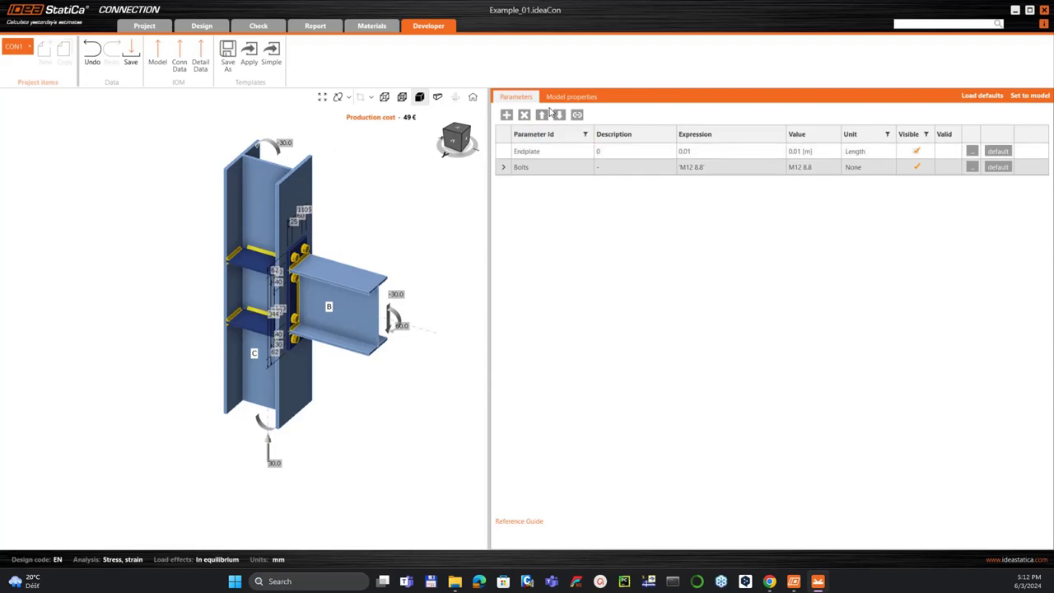
Step: Link the Bolts parameter to end plate EP1's active bolt assembly Type property and apply the parameters to the model
left_click(577, 115)
left_click(416, 339)
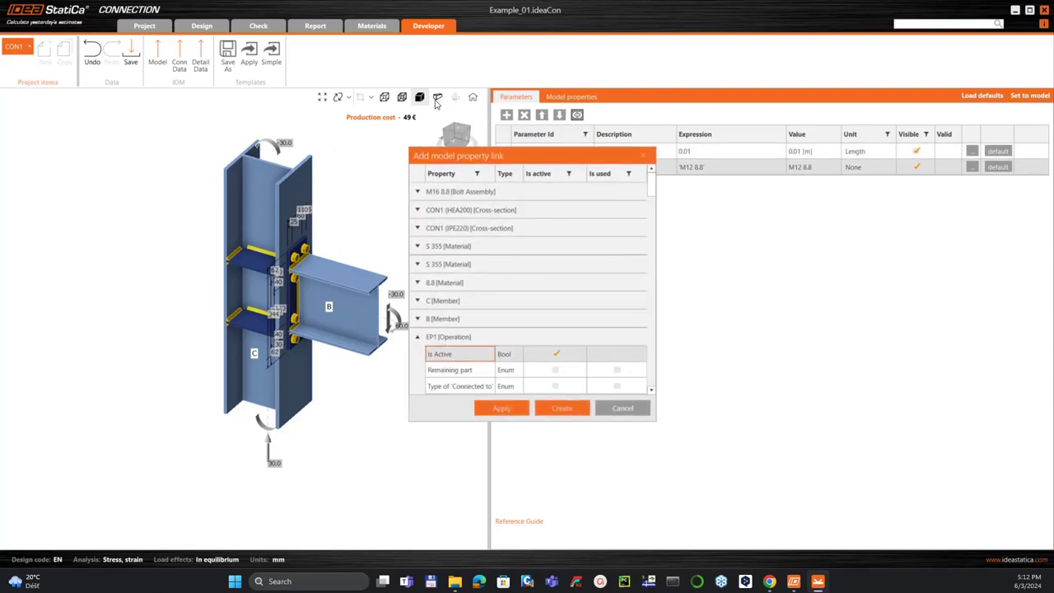
left_click_drag(567, 157, 631, 105)
scroll(572, 266, "down", 3)
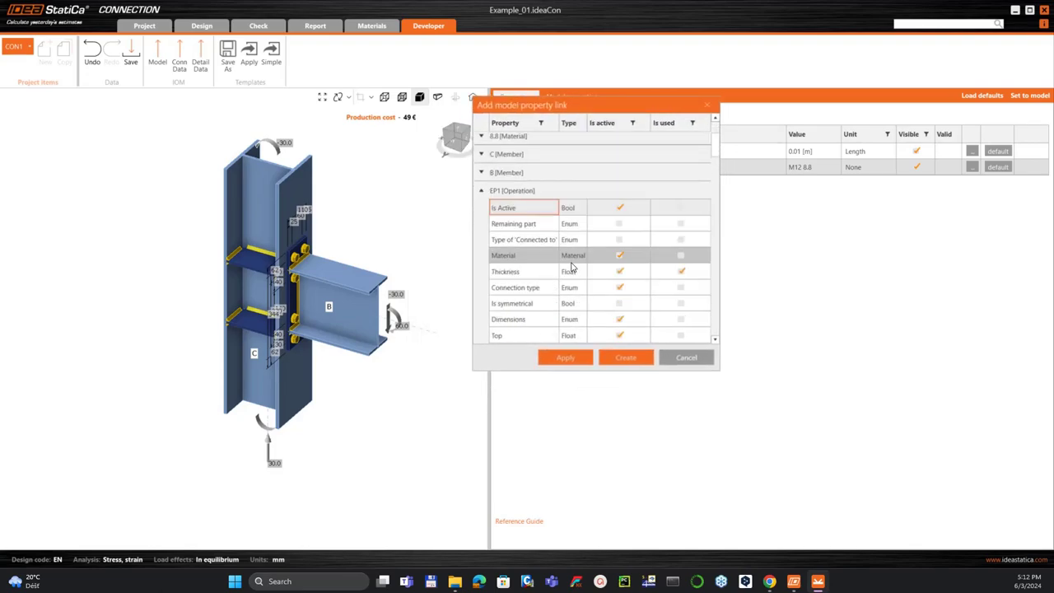
scroll(572, 266, "down", 5)
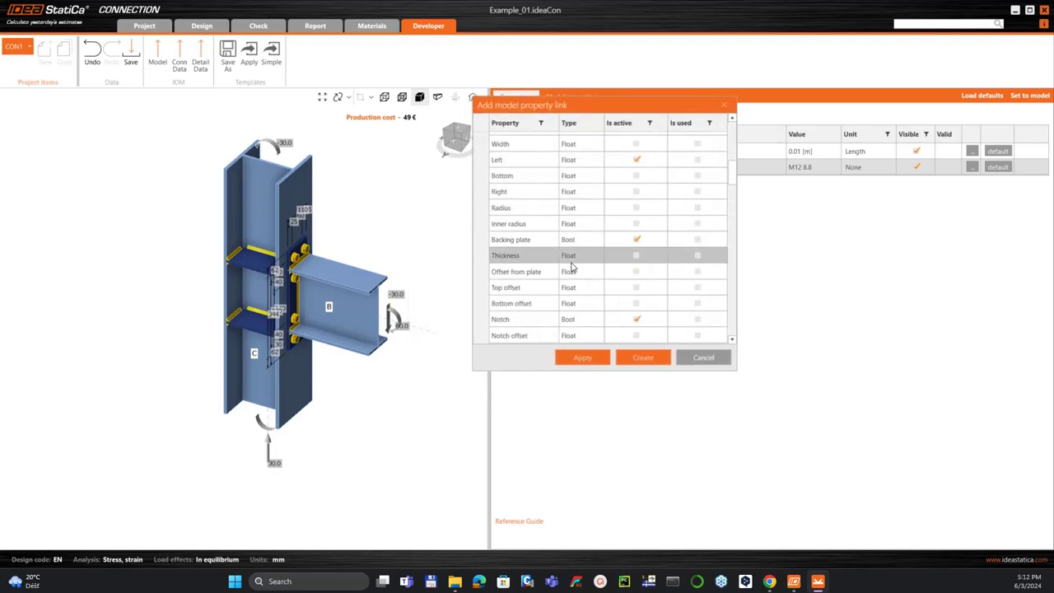
scroll(572, 266, "down", 3)
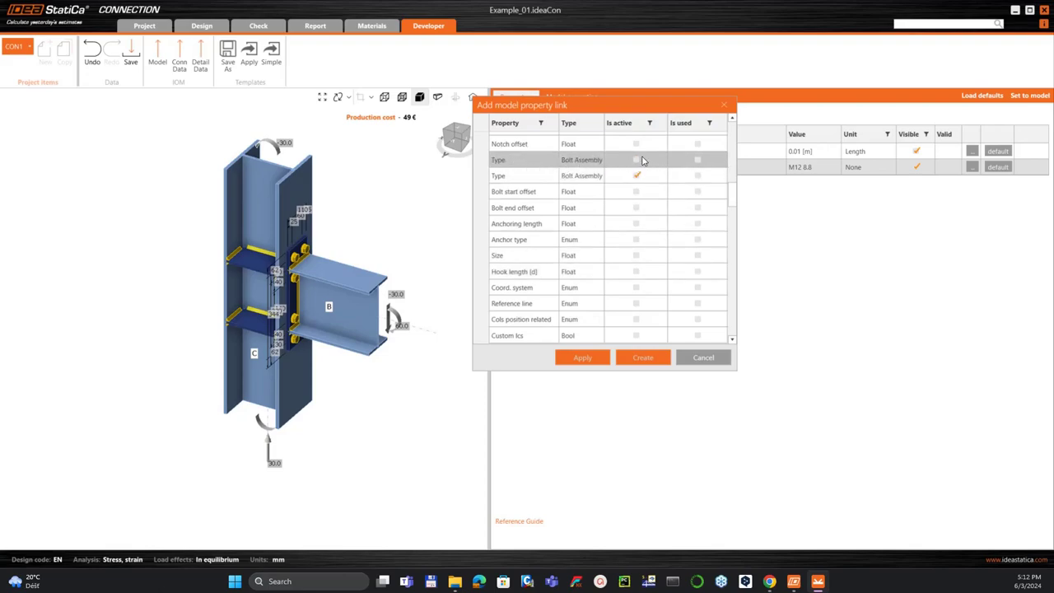
left_click(520, 177)
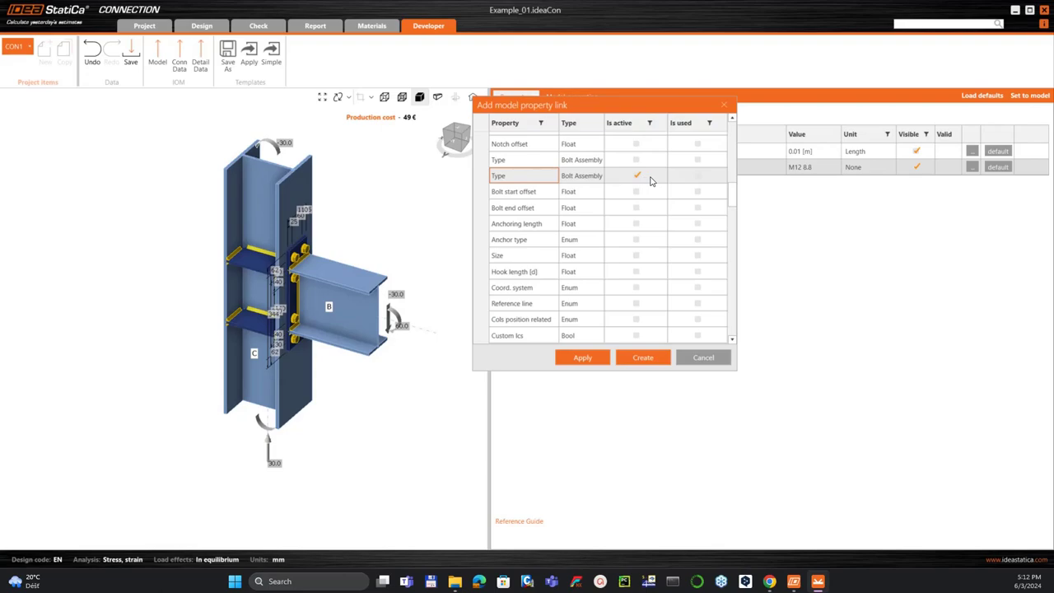
left_click(698, 181)
left_click(698, 181)
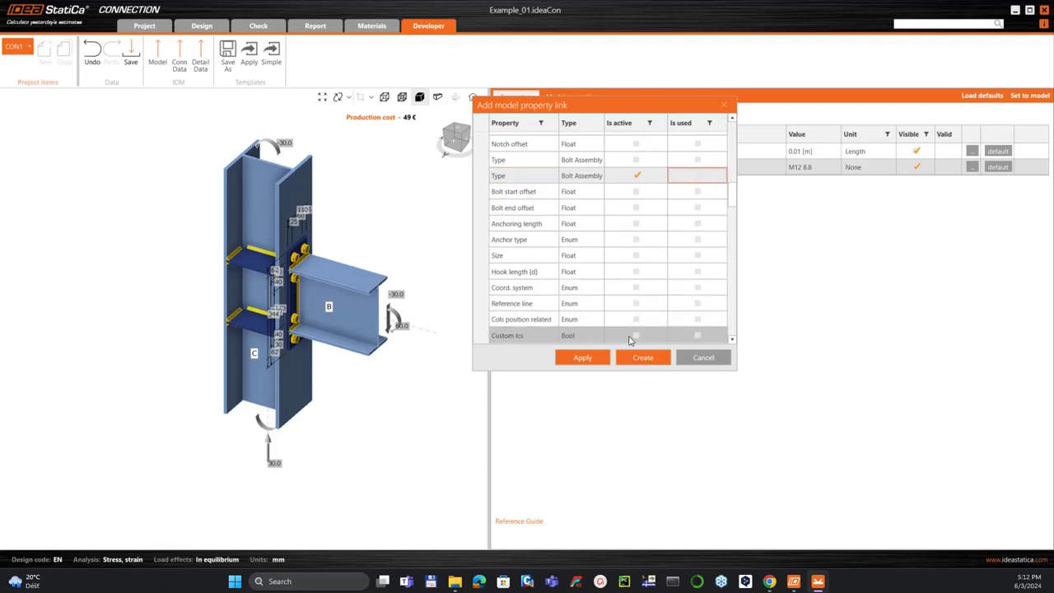
left_click(699, 357)
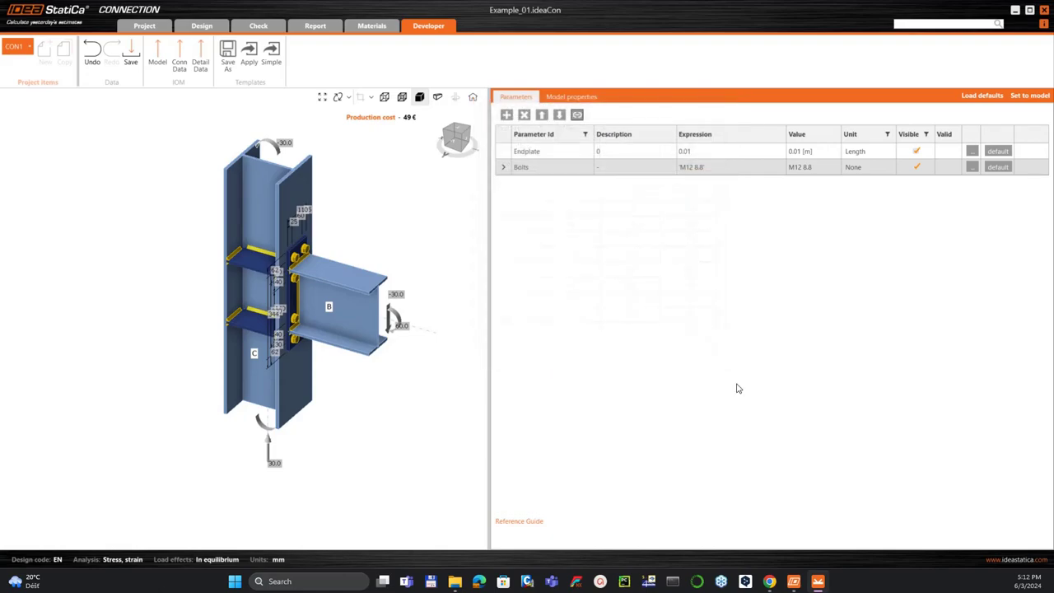
left_click(1028, 96)
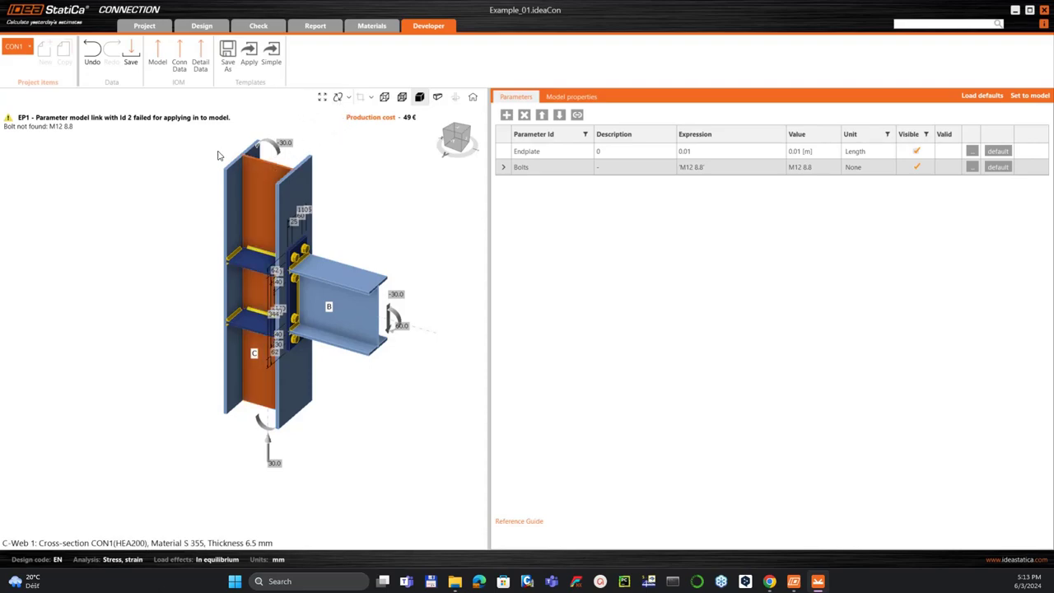
Step: Add the bolt assemblies M14 8.8 and M12 8.8 to the project's materials
left_click(373, 27)
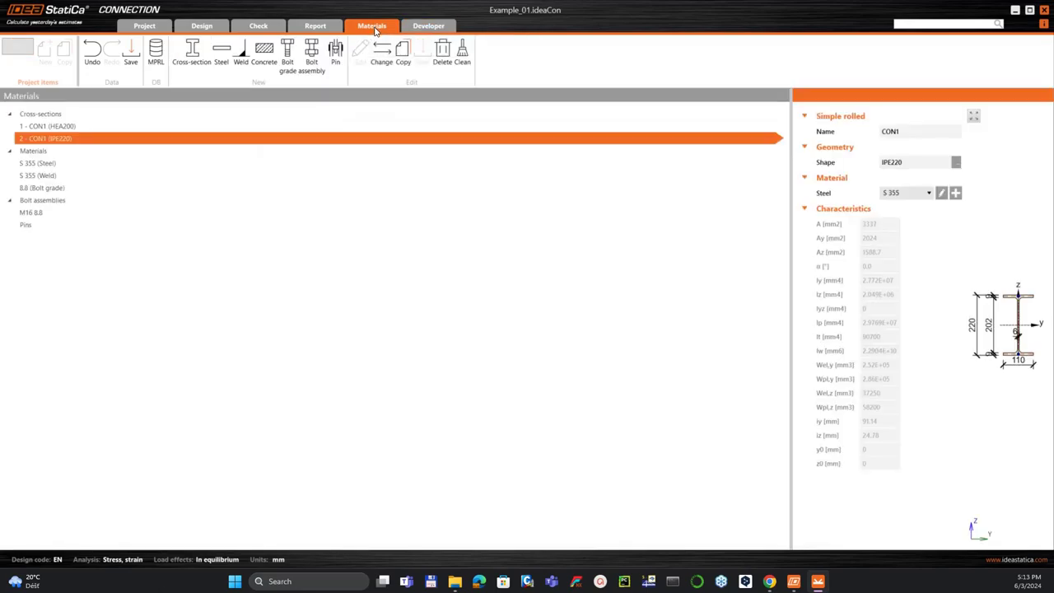
left_click(36, 215)
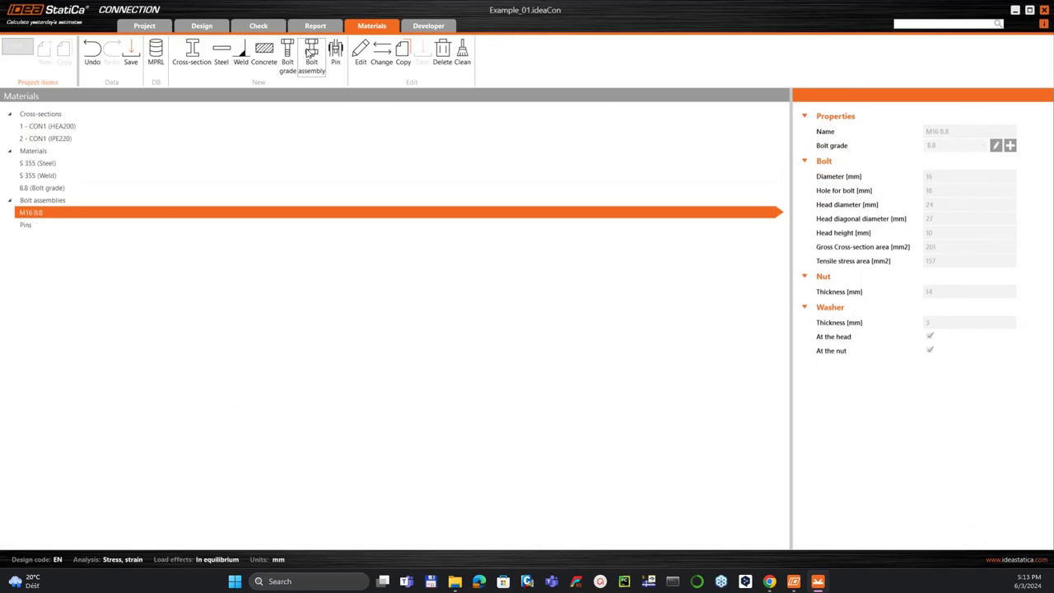
left_click(311, 52)
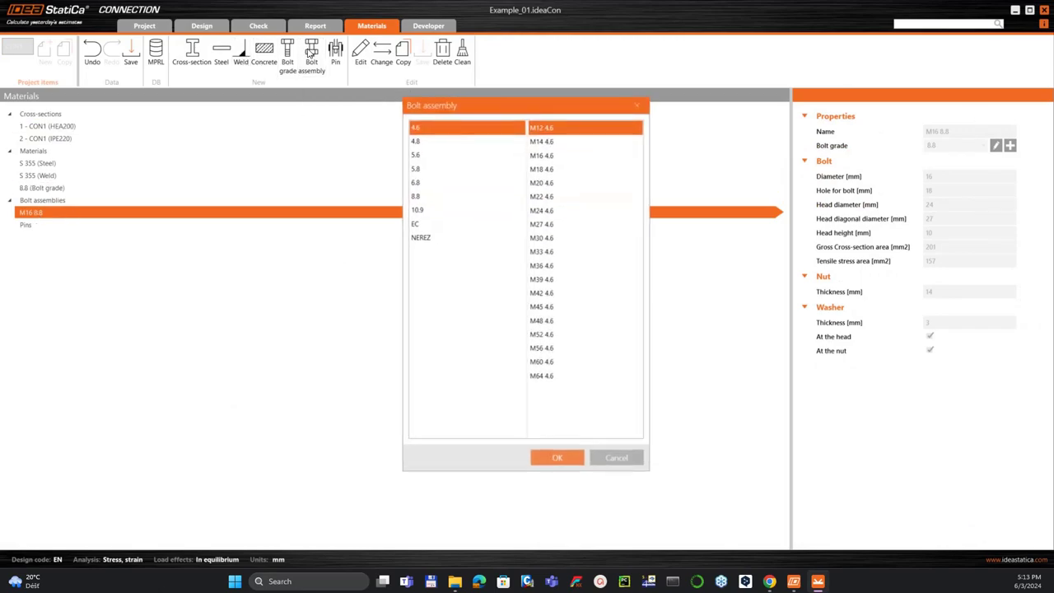
left_click(457, 197)
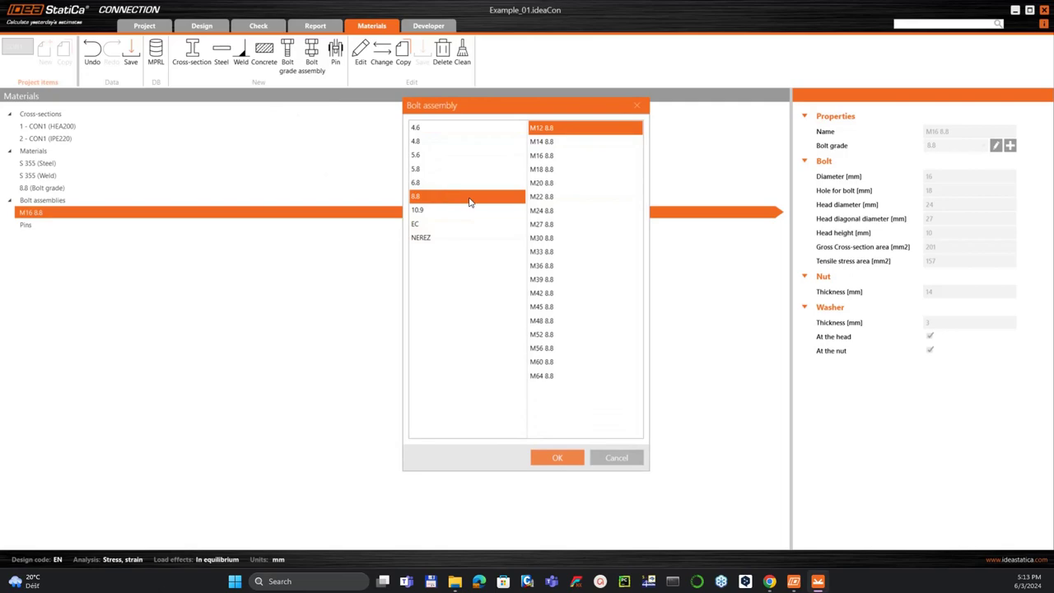
left_click(558, 142)
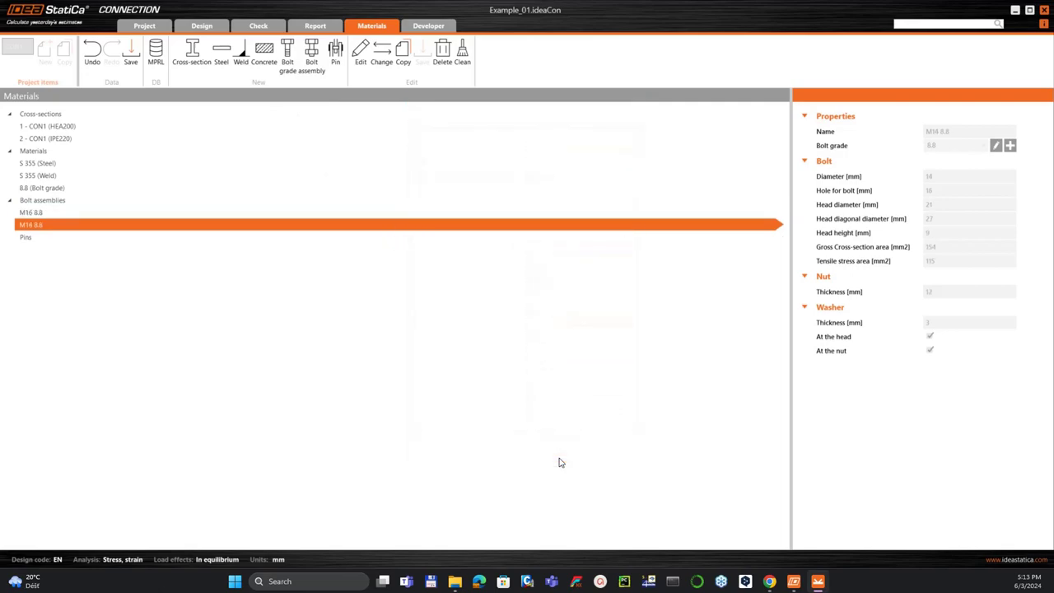
left_click(317, 54)
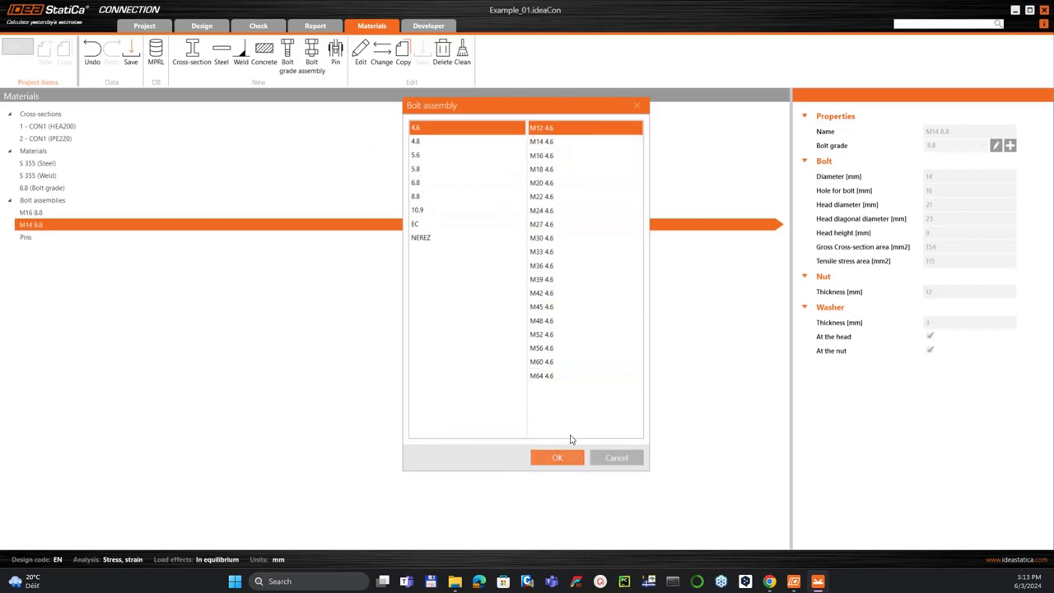
left_click(455, 198)
left_click(537, 455)
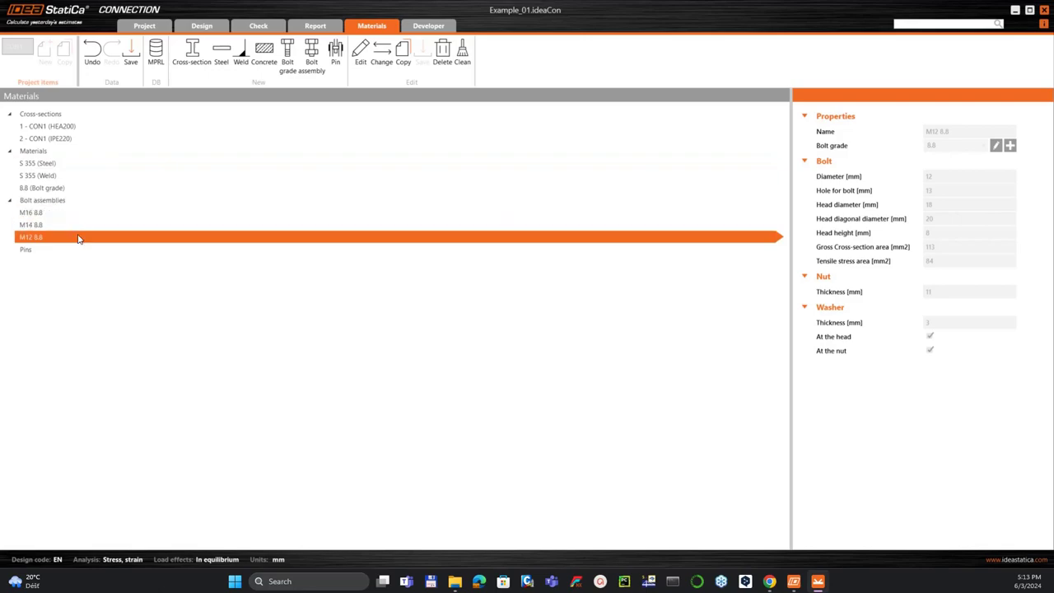
Step: Apply the parameters to the model, then change the Bolts expression to 'M14 8.8' and apply it as well
left_click(428, 27)
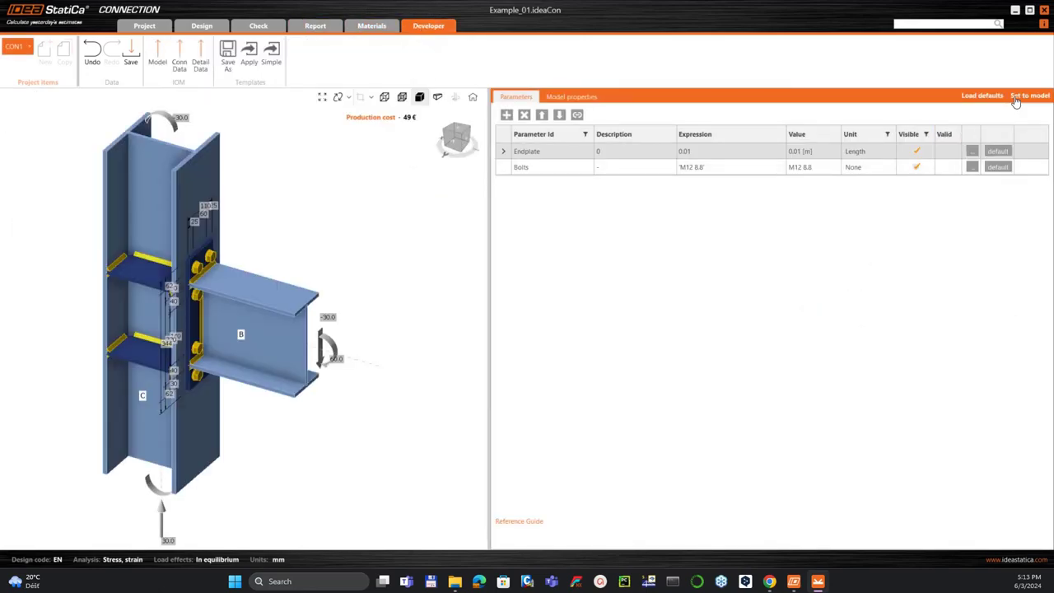
left_click(694, 167)
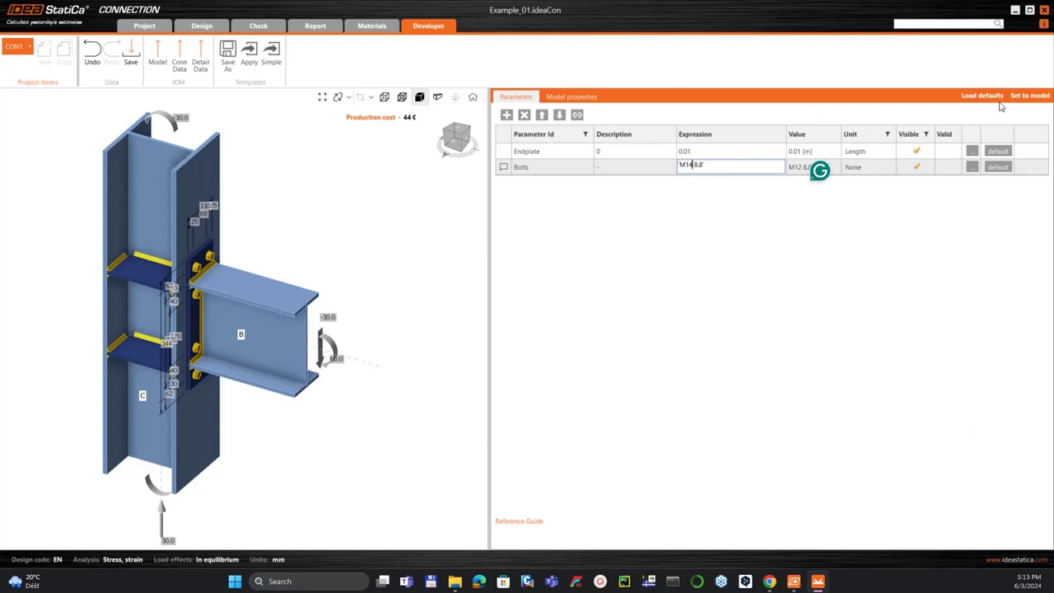
left_click(1030, 97)
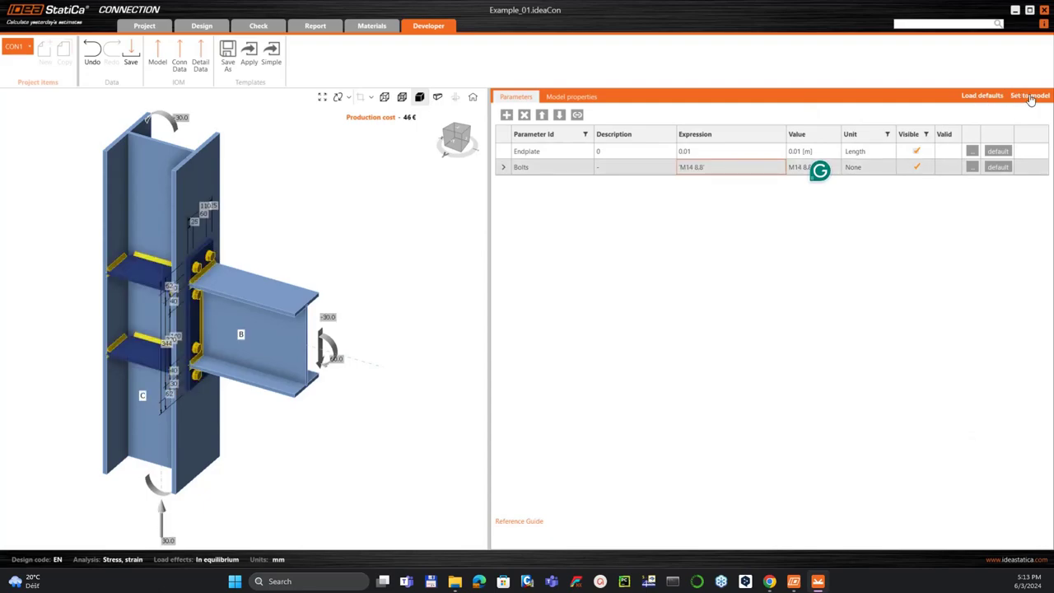
Step: Inspect the end plate bolts in the 3D model, save the connection project, and close it
scroll(151, 284, "up", 5)
right_click_drag(152, 284, 123, 303)
scroll(124, 304, "down", 5)
right_click_drag(61, 342, 144, 318)
scroll(296, 355, "down", 3)
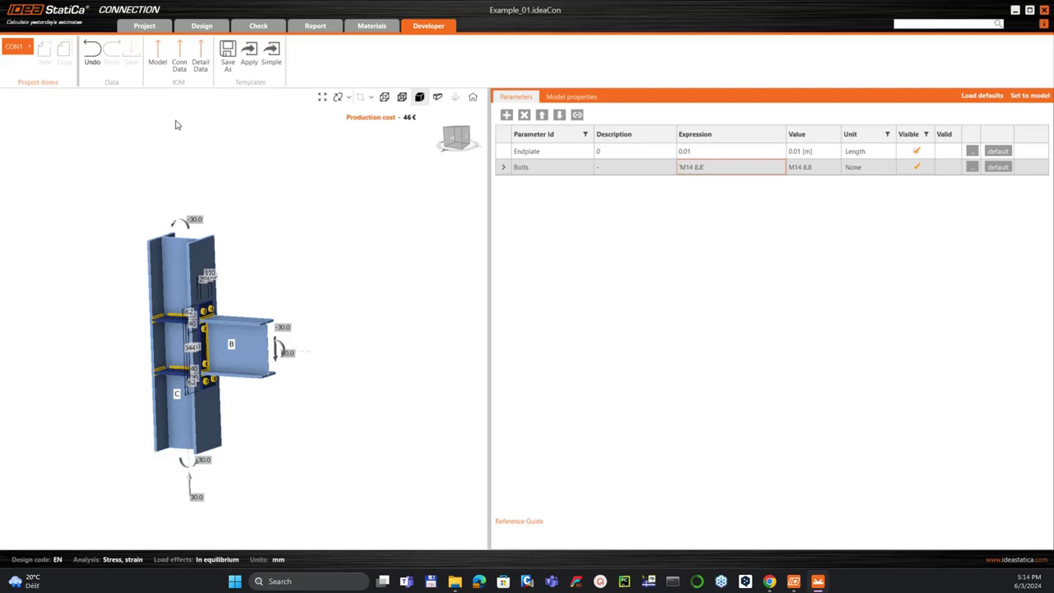
right_click_drag(337, 222, 225, 215)
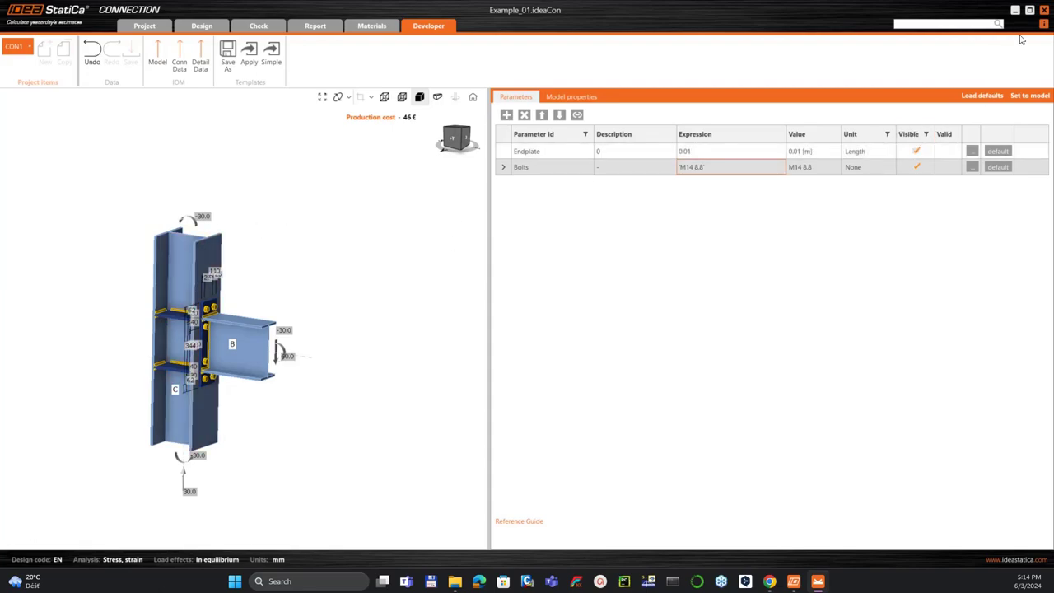
left_click(1043, 10)
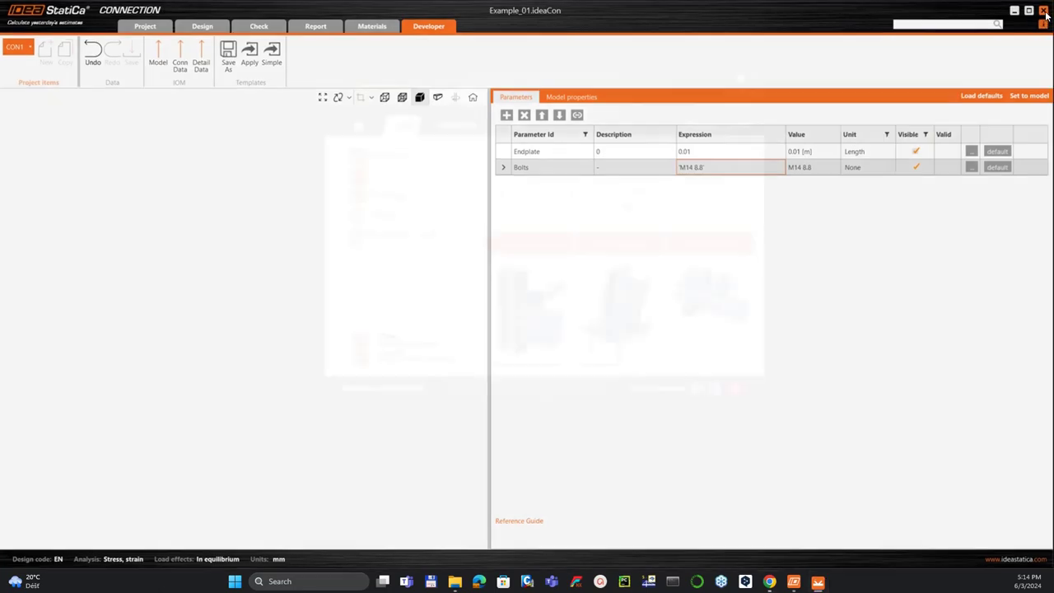